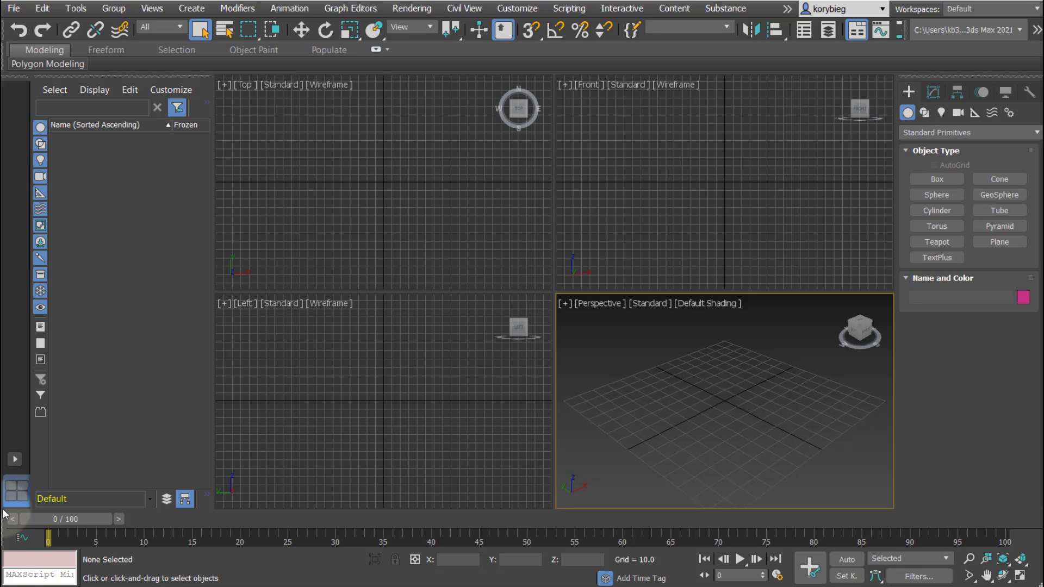
# - Browse the File menu's Import and Send to submenus
pyautogui.click(16, 10)
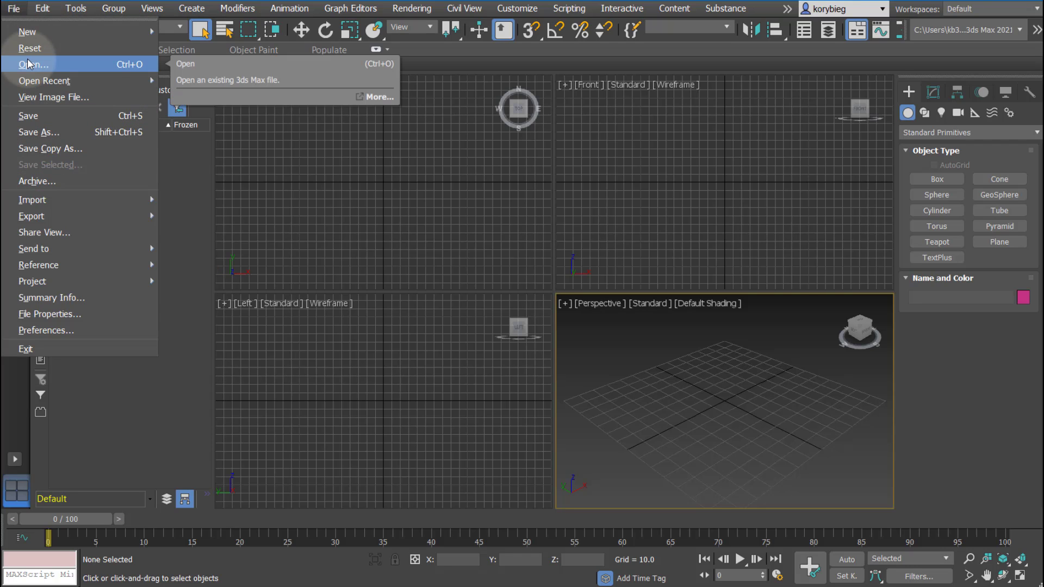
pyautogui.moveTo(34, 205)
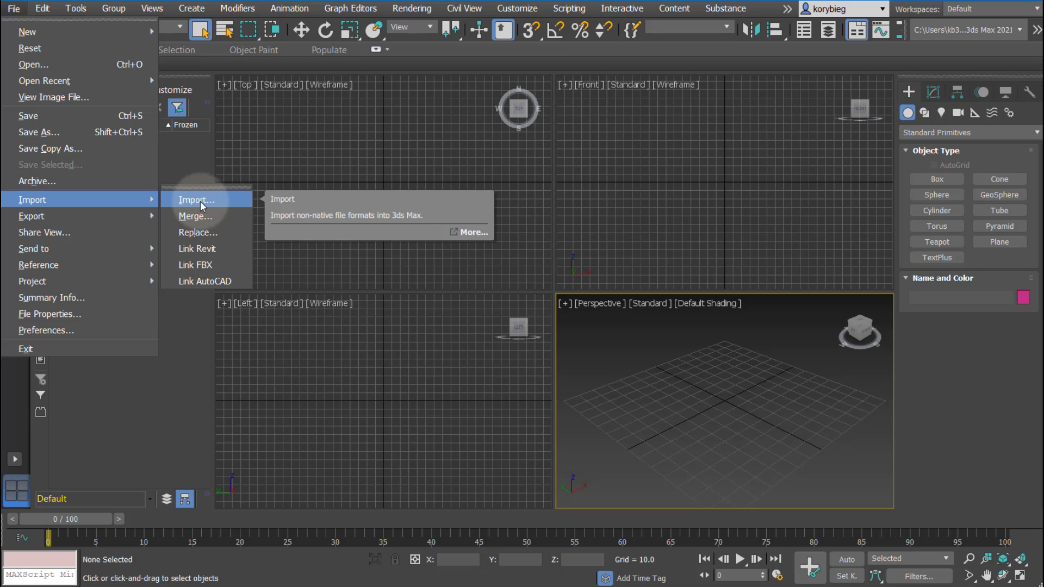
pyautogui.moveTo(70, 248)
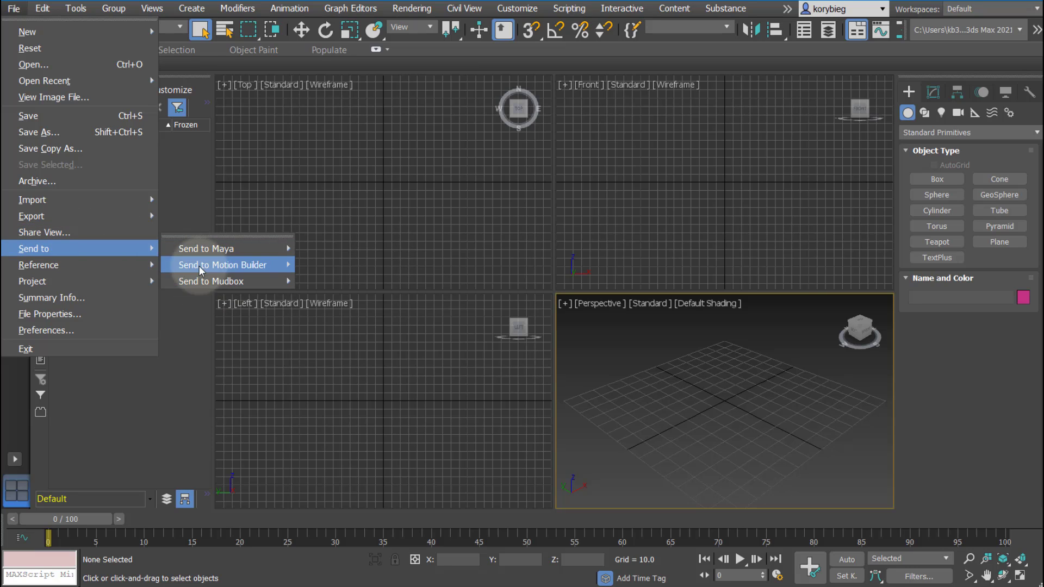
# - Look through the Edit, Tools, Group, Create and Modifiers menus
pyautogui.click(44, 9)
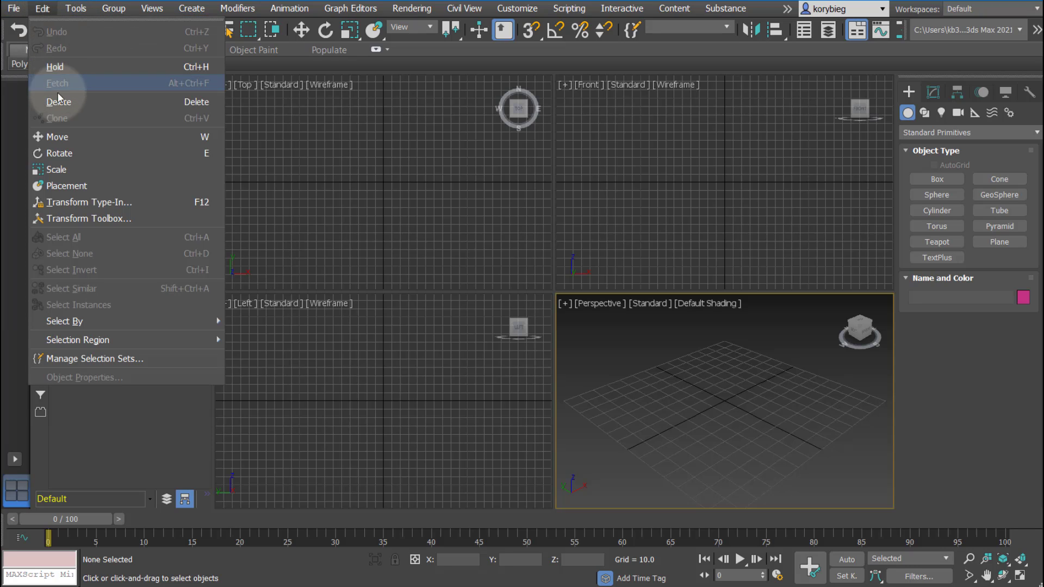
pyautogui.moveTo(93, 10)
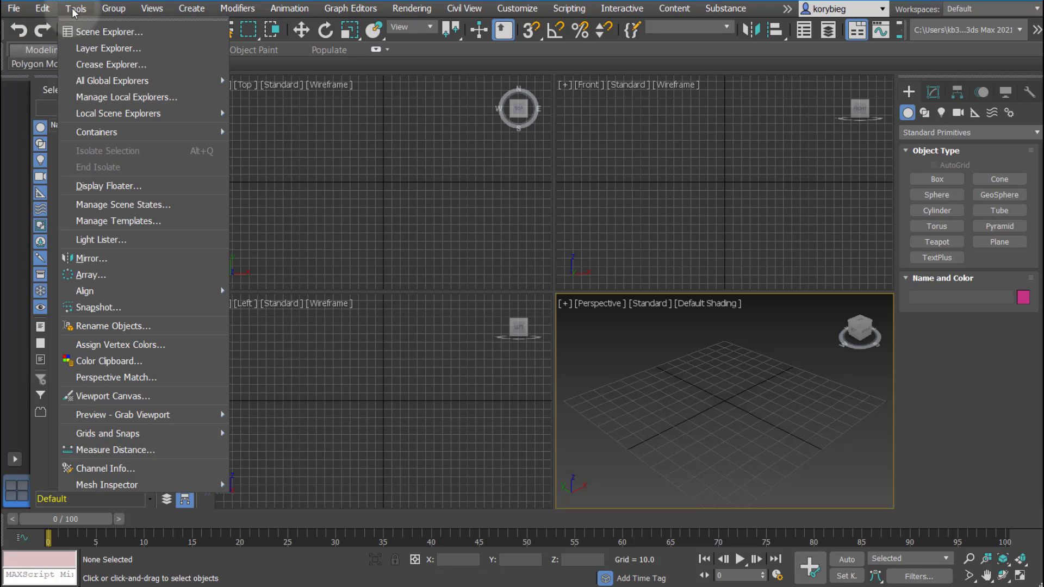
pyautogui.moveTo(124, 10)
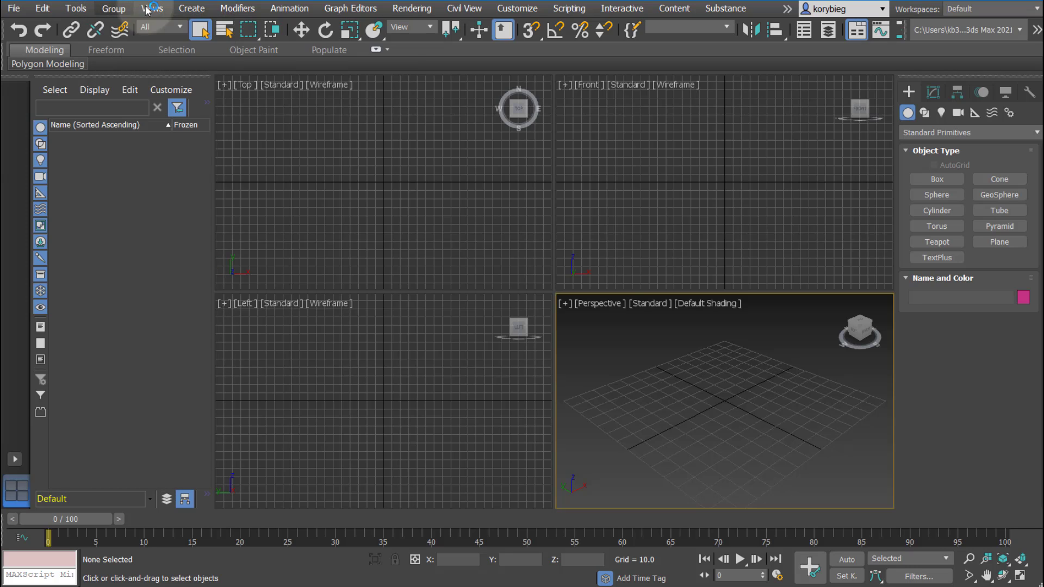
pyautogui.click(192, 9)
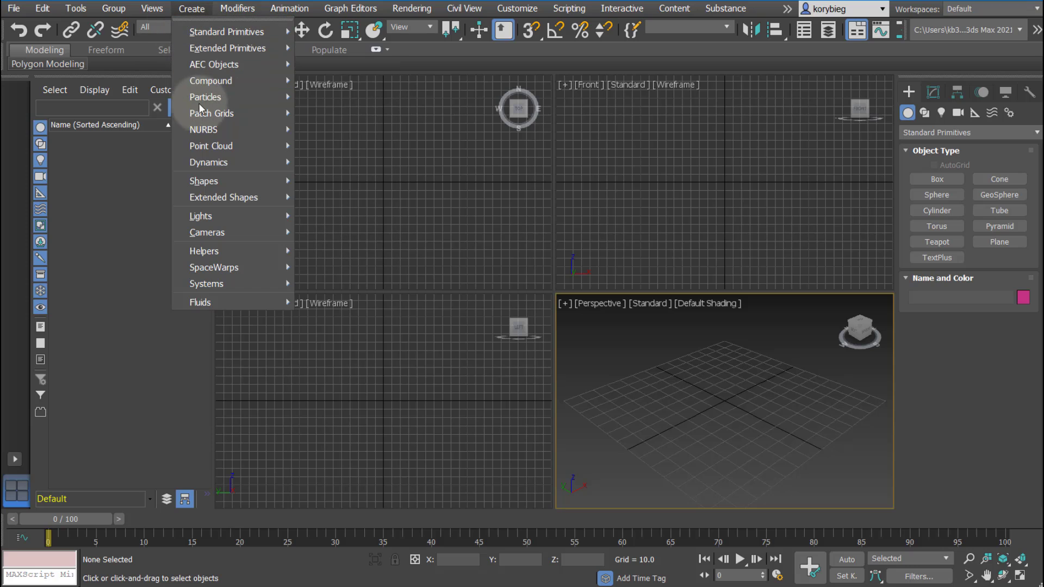
pyautogui.moveTo(205, 80)
pyautogui.moveTo(244, 13)
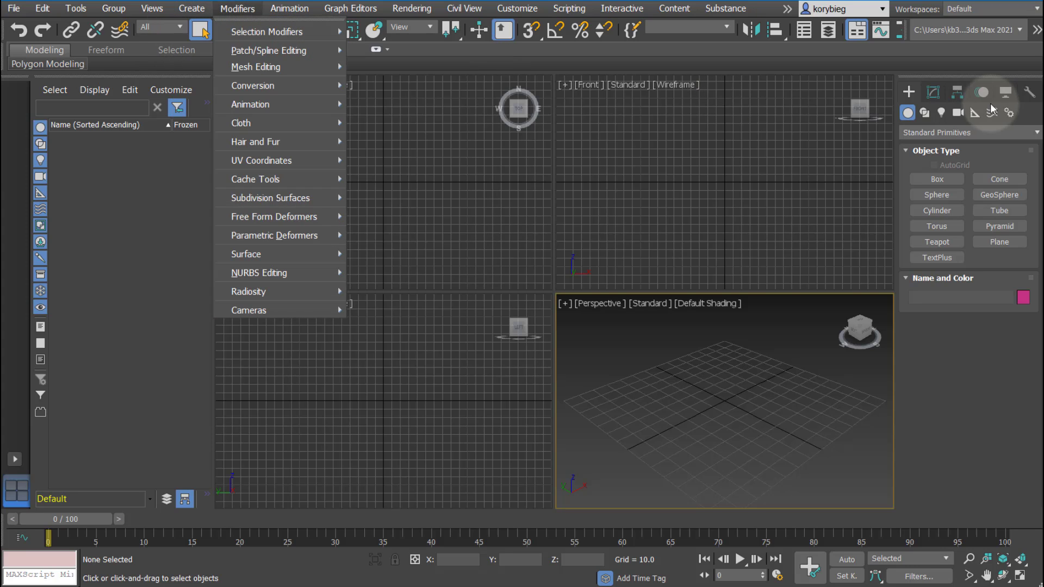
pyautogui.click(957, 80)
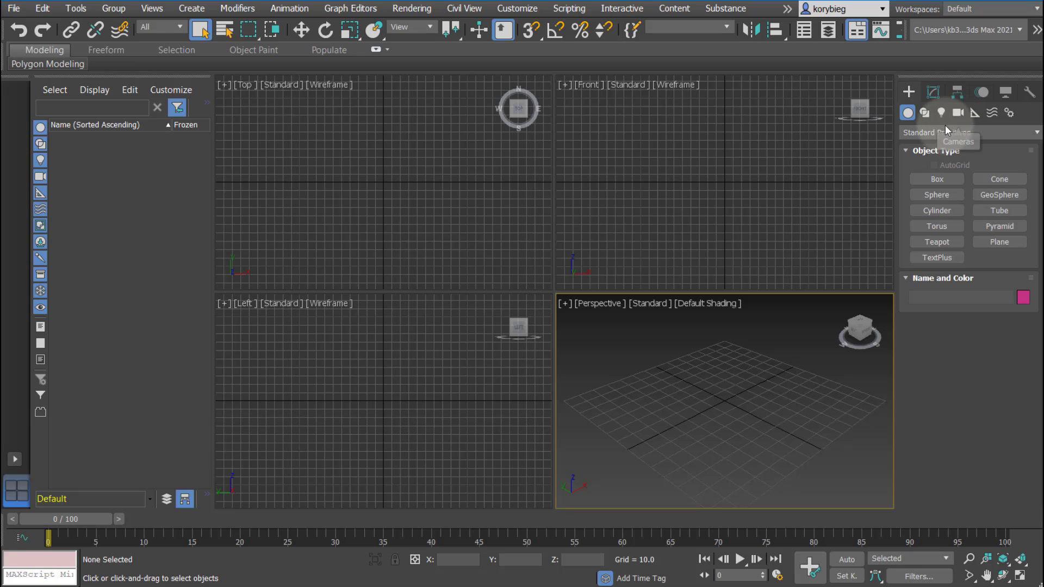
# - Switch the command panel to Modify and back to Create, then browse Rendering, Civil View and Customize
pyautogui.click(936, 96)
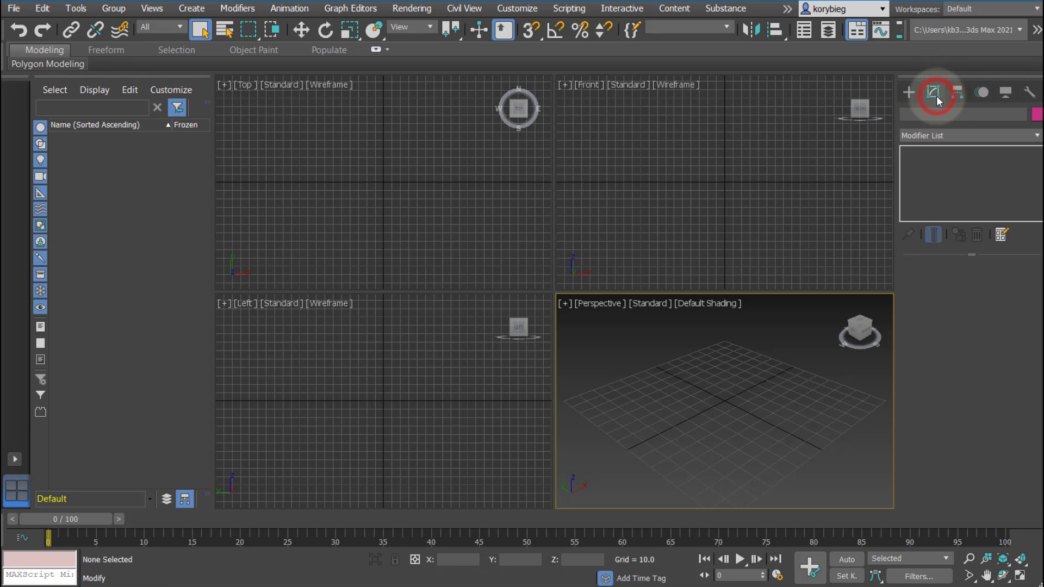
pyautogui.click(908, 92)
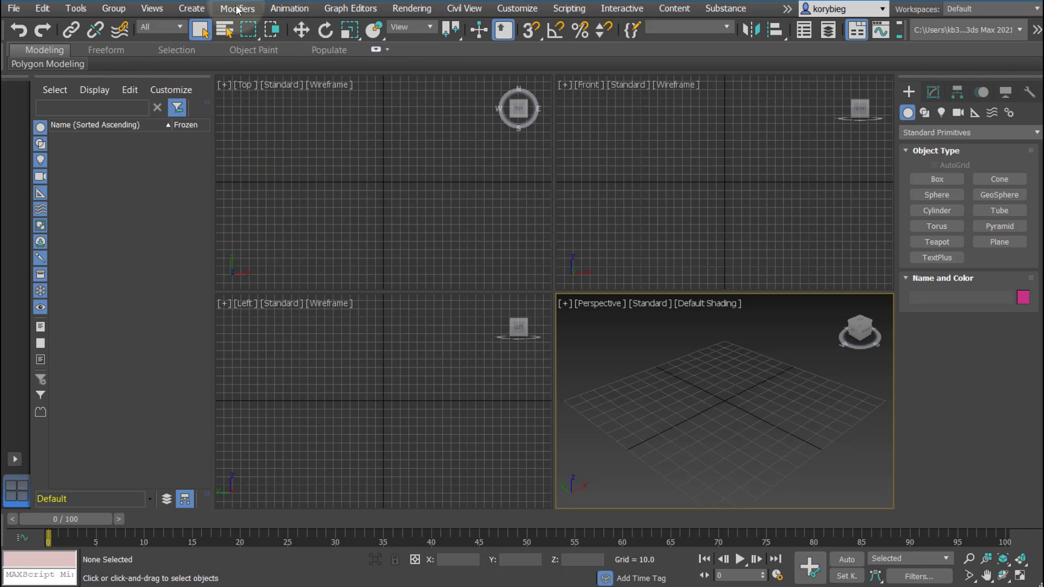
pyautogui.click(277, 8)
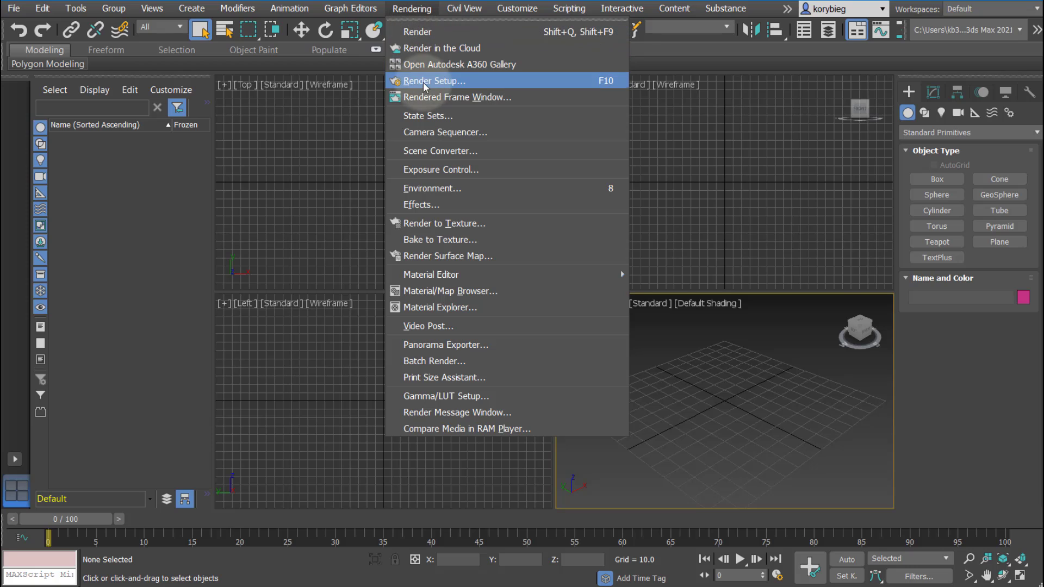
pyautogui.moveTo(465, 10)
pyautogui.moveTo(513, 11)
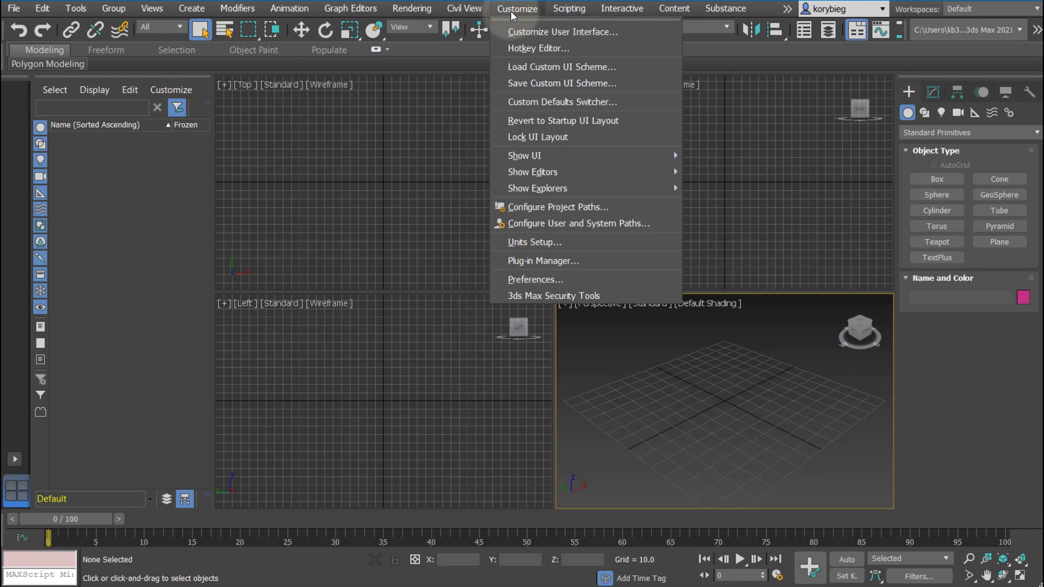
# - In Units Setup, set display units to US Standard (Feet w/Fractional Inches) and apply
pyautogui.click(536, 245)
pyautogui.moveTo(496, 143); pyautogui.dragTo(389, 131)
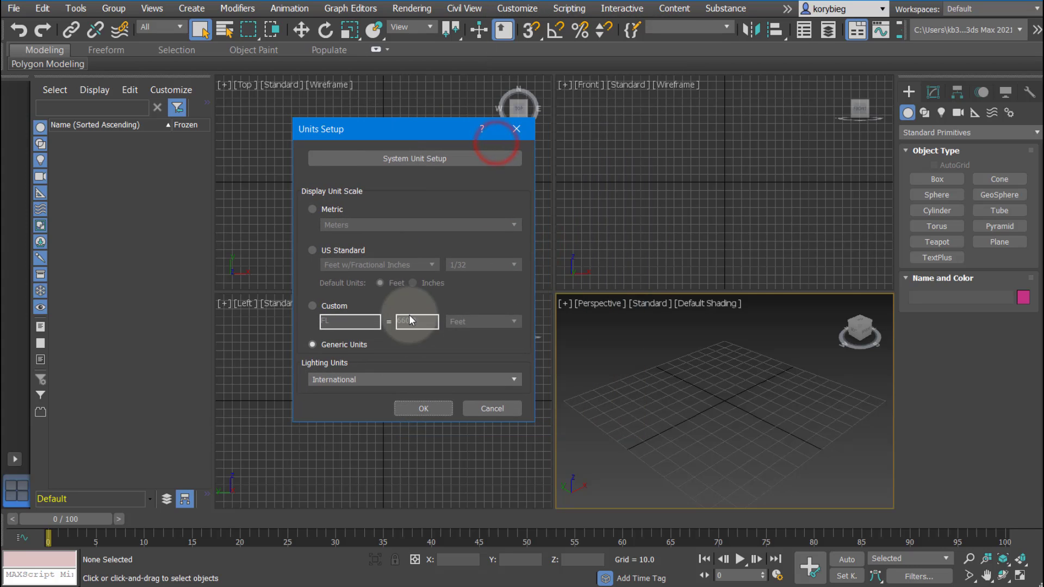
pyautogui.click(312, 250)
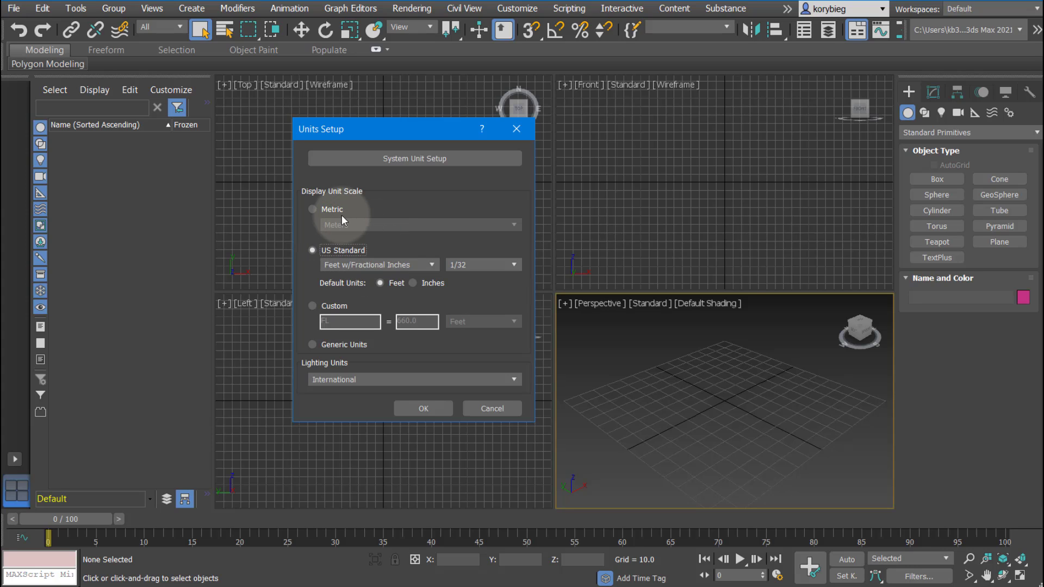
pyautogui.click(425, 408)
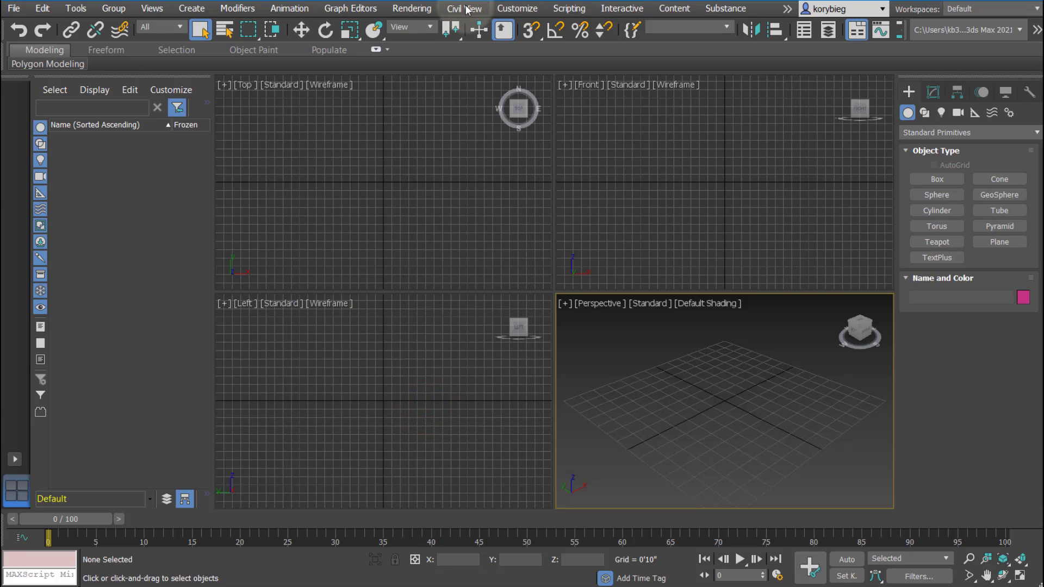
pyautogui.click(568, 9)
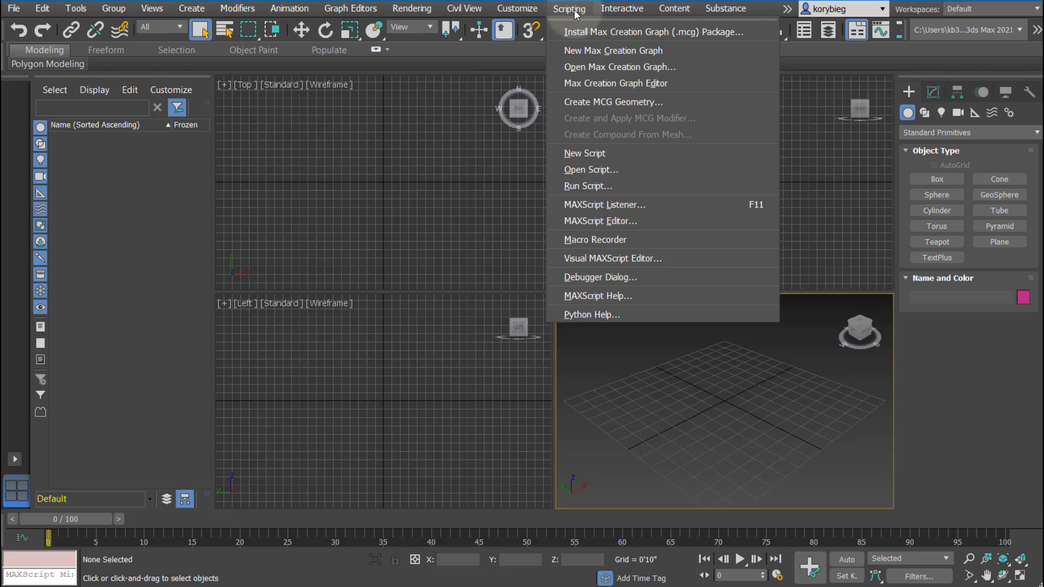
pyautogui.moveTo(616, 12)
pyautogui.moveTo(716, 17)
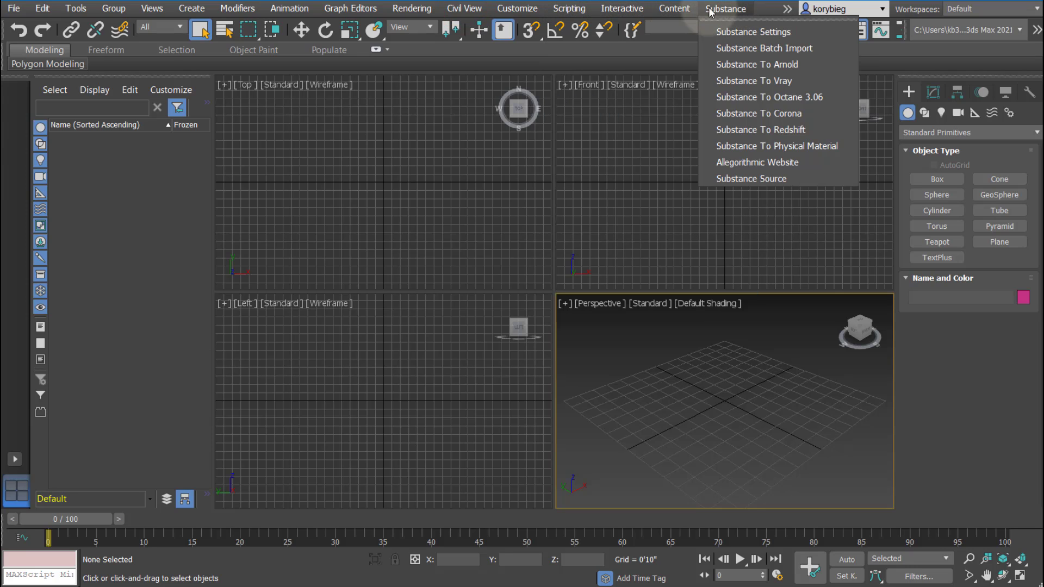
pyautogui.click(354, 204)
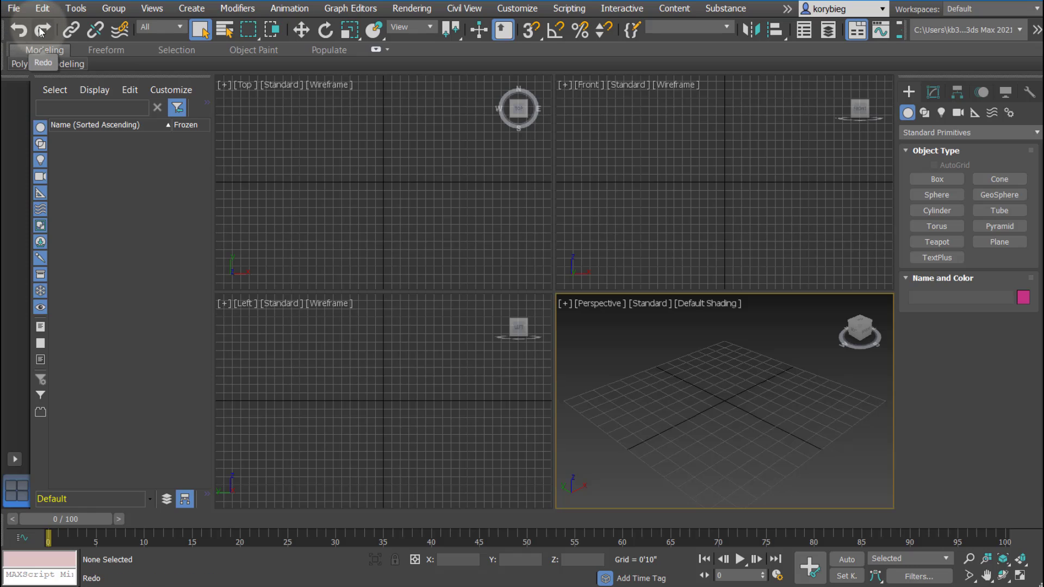
pyautogui.click(42, 10)
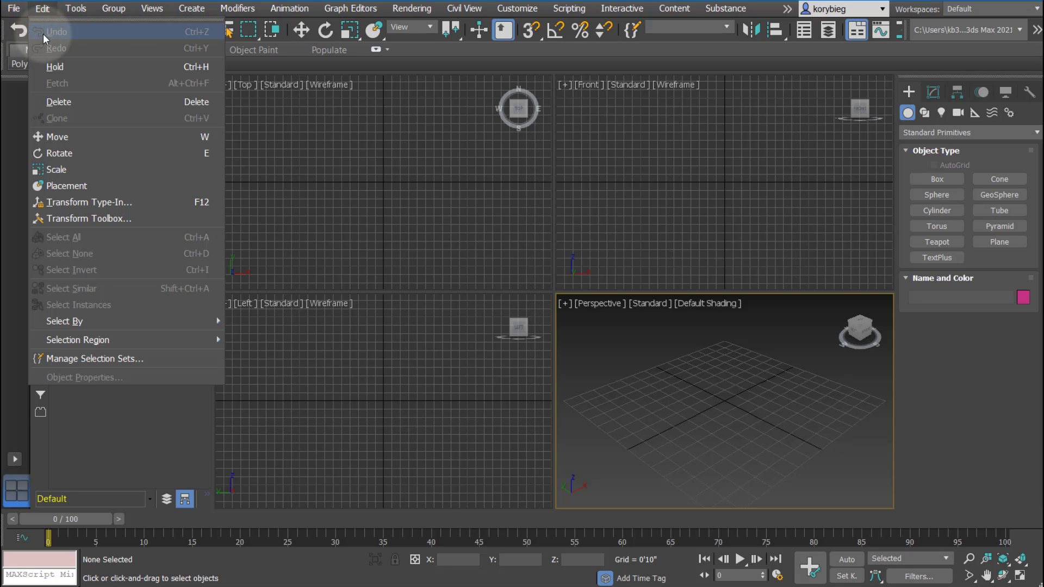
pyautogui.click(443, 188)
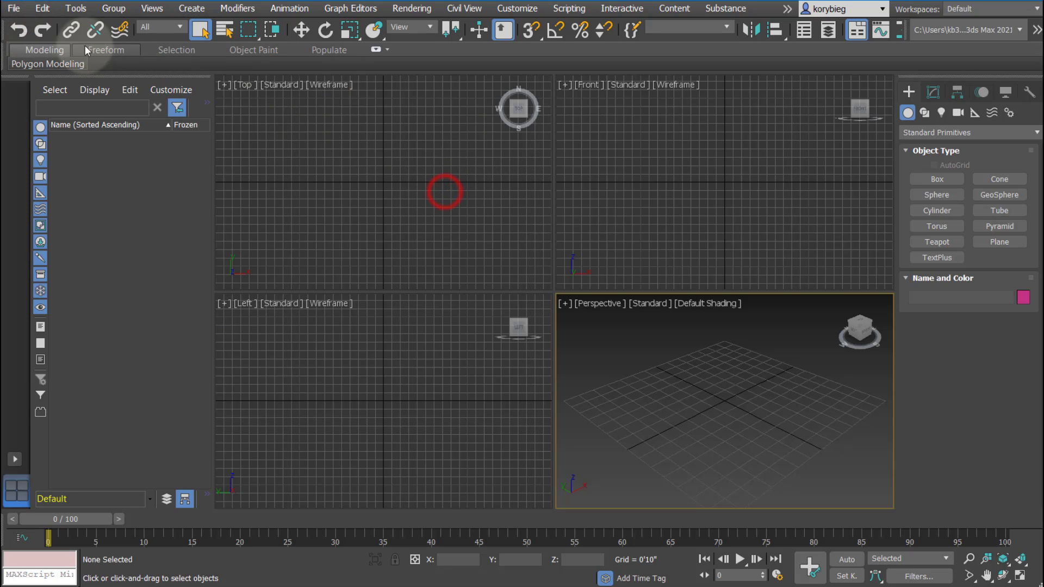
pyautogui.click(200, 31)
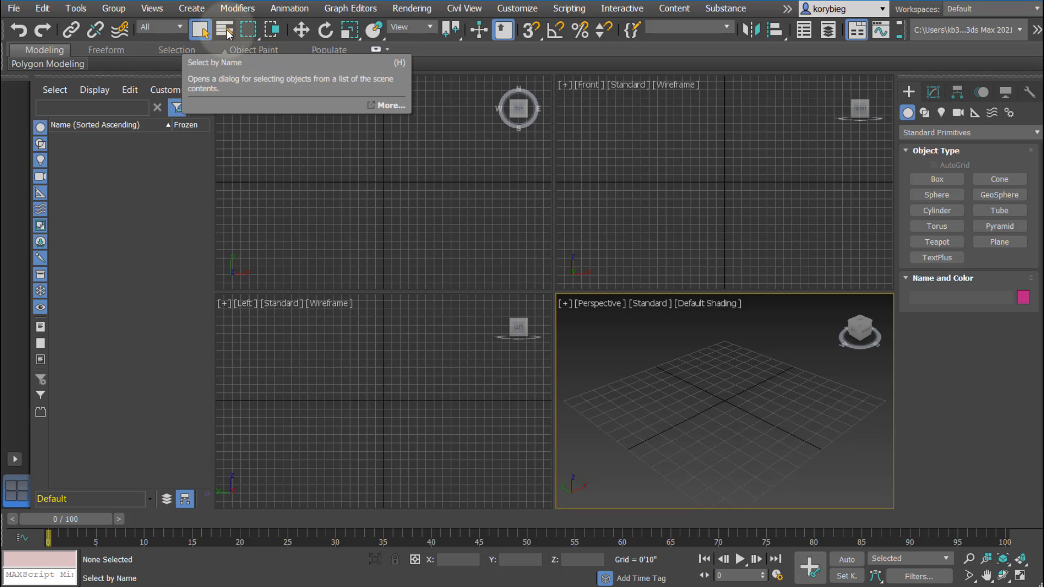
pyautogui.click(254, 32)
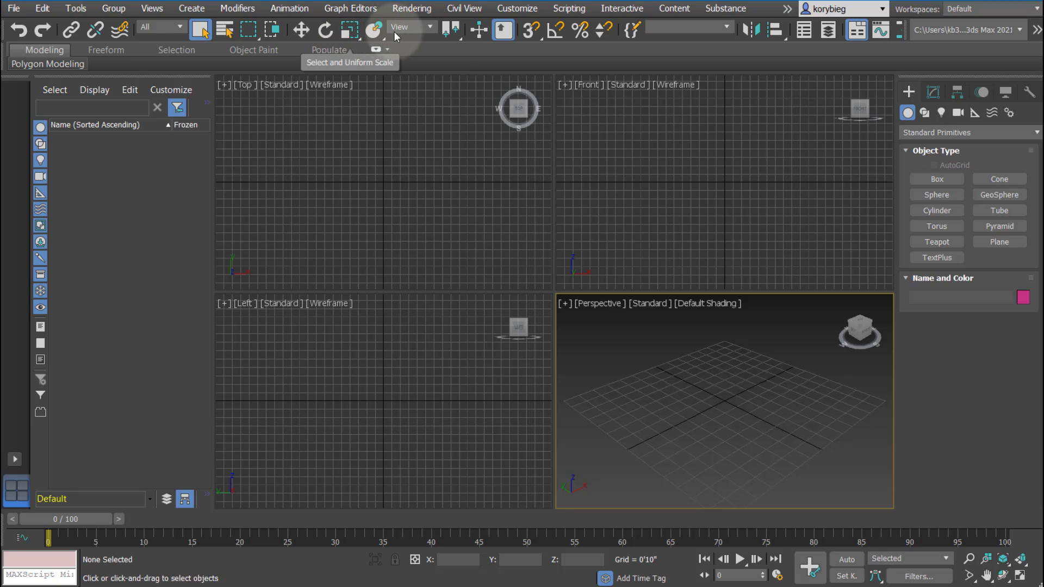
pyautogui.click(435, 29)
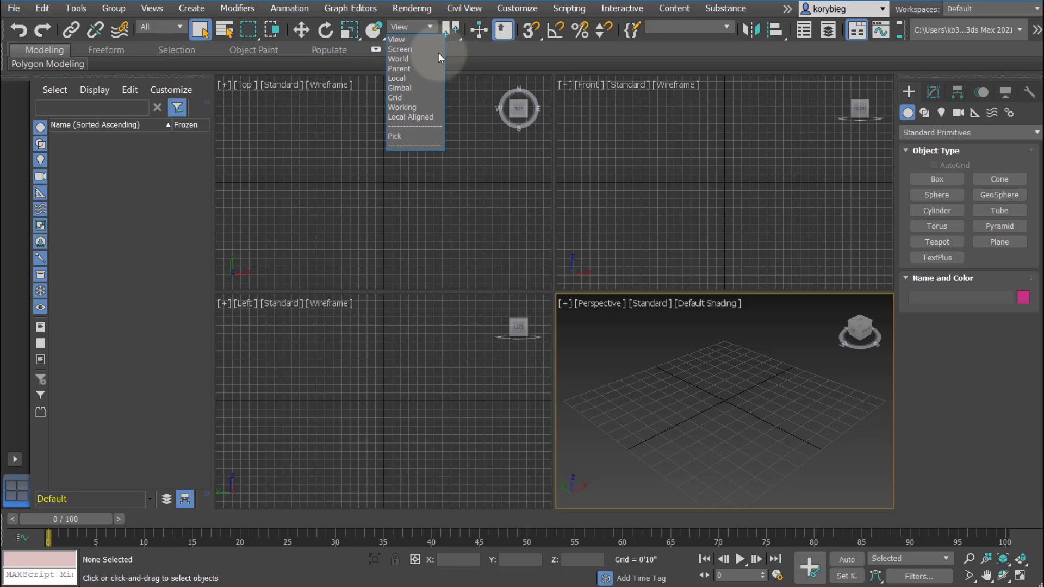
pyautogui.click(527, 32)
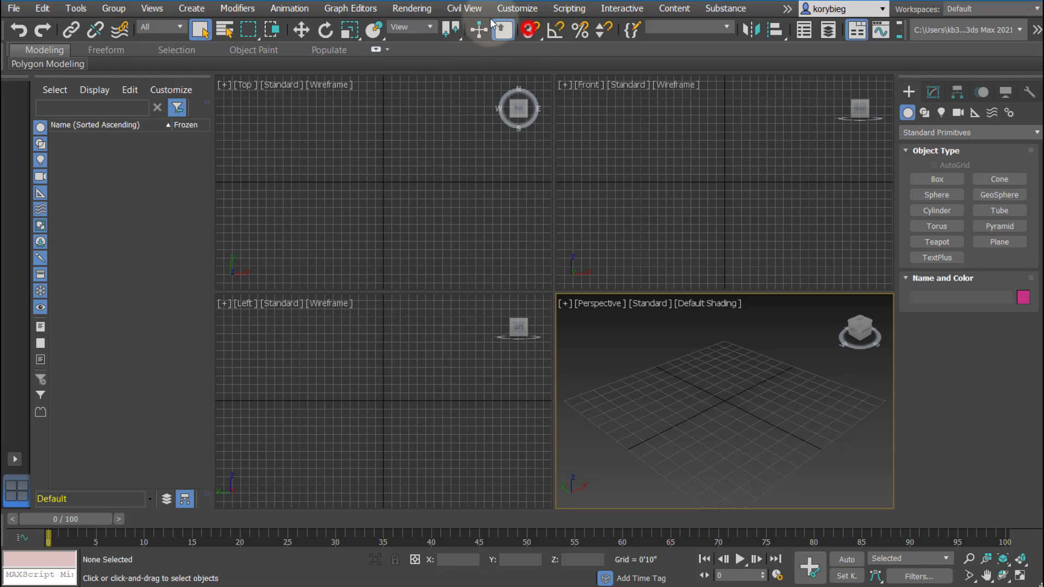
pyautogui.click(529, 32)
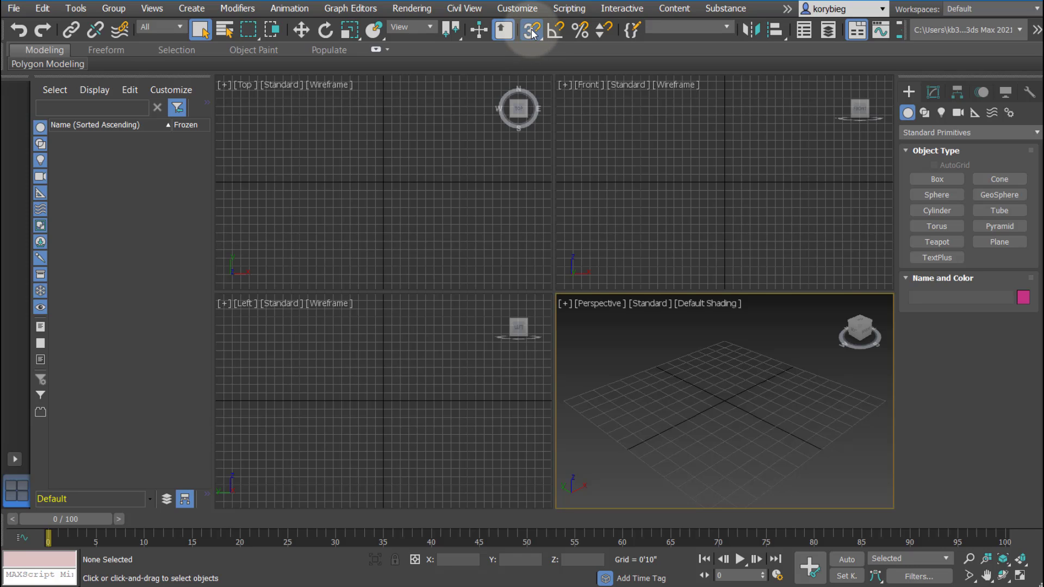
pyautogui.rightClick(533, 34)
pyautogui.moveTo(493, 192); pyautogui.dragTo(378, 100)
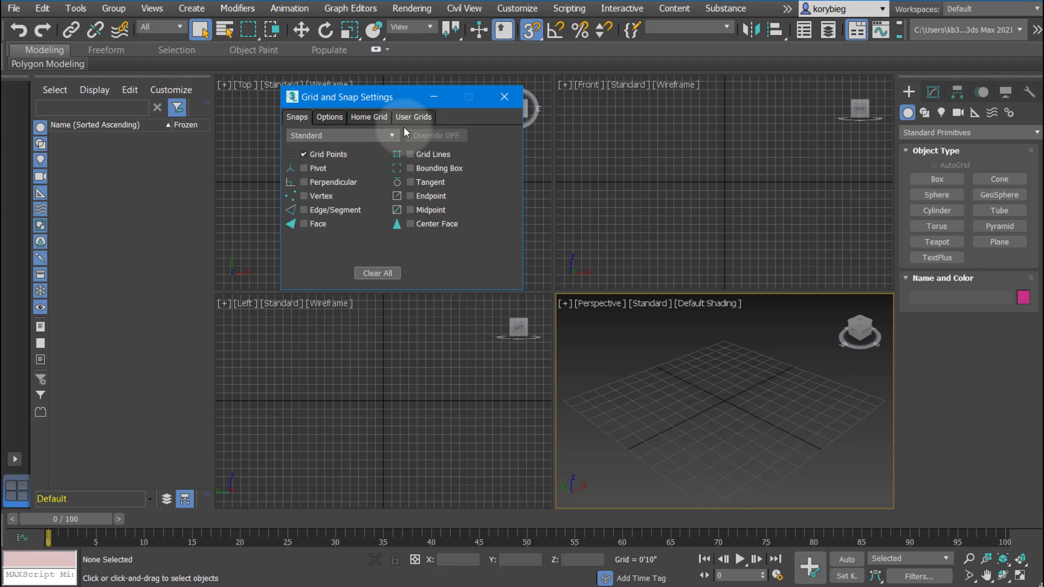
pyautogui.click(504, 98)
pyautogui.click(531, 29)
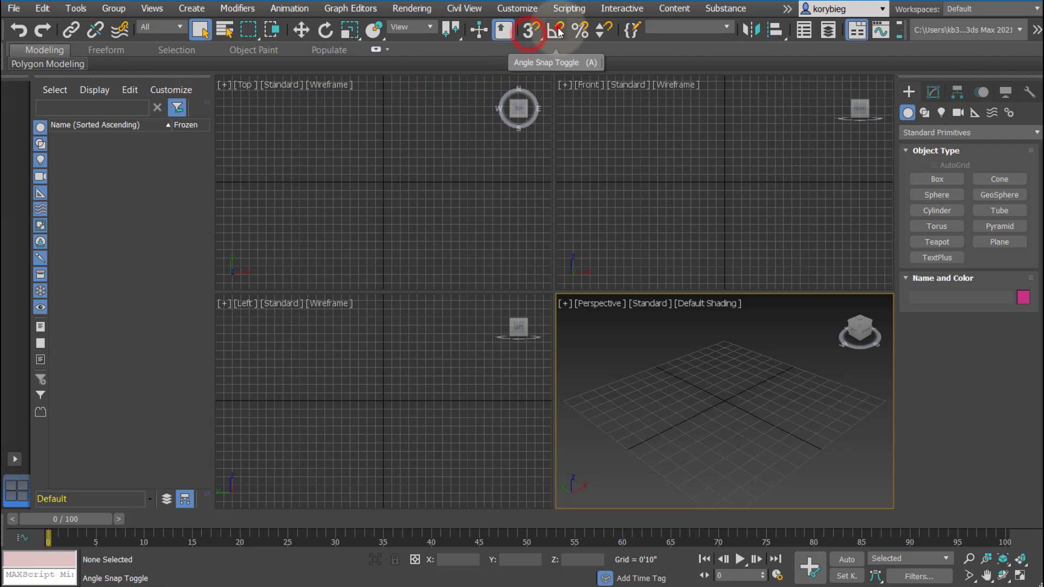
pyautogui.click(555, 31)
pyautogui.click(556, 30)
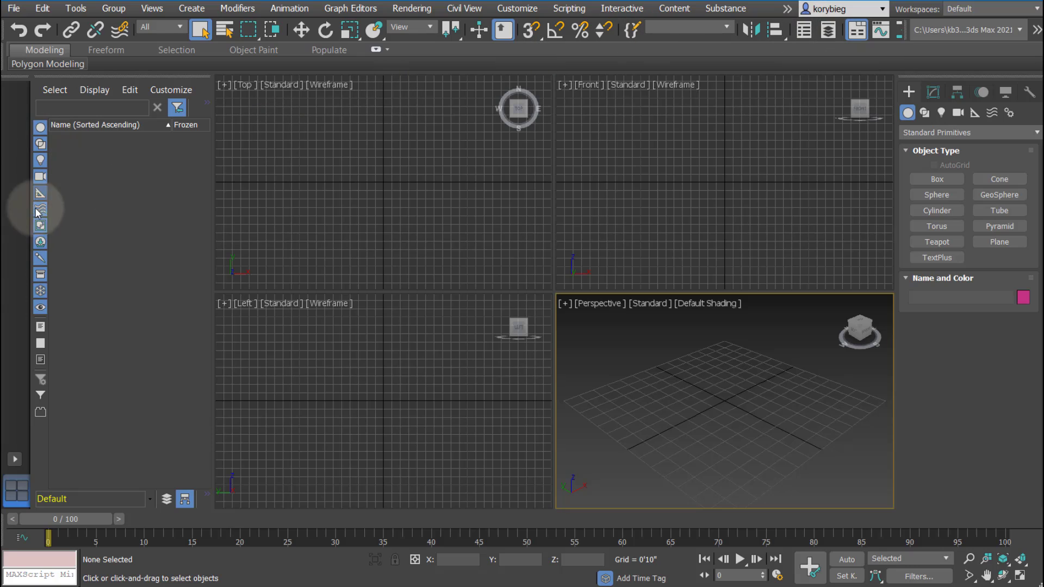
# - Toggle the Scene Explorer between Sort By Hierarchy and Sort By Layer, ending on Sort By Layer
pyautogui.click(166, 204)
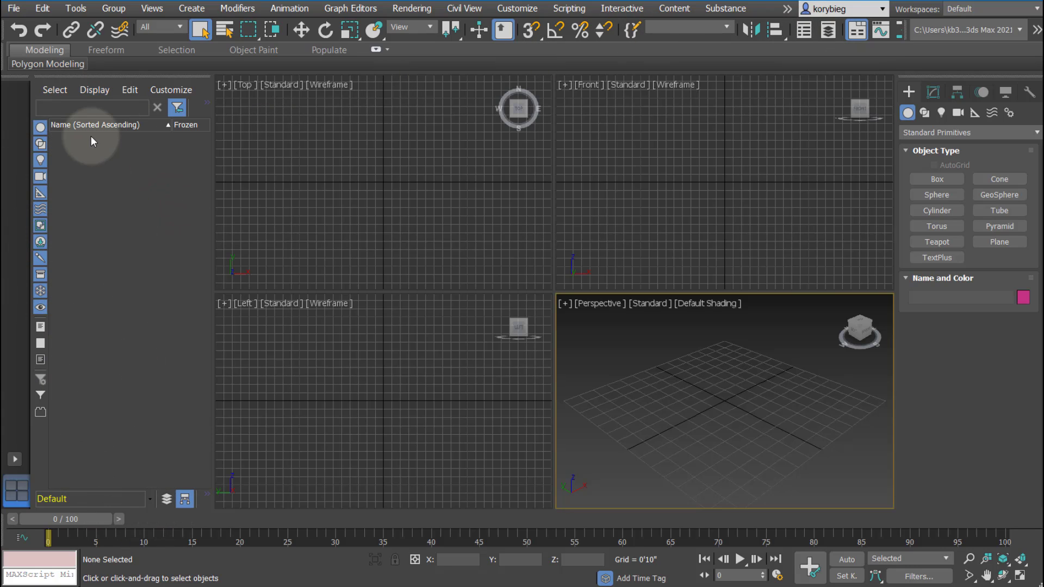
pyautogui.click(170, 500)
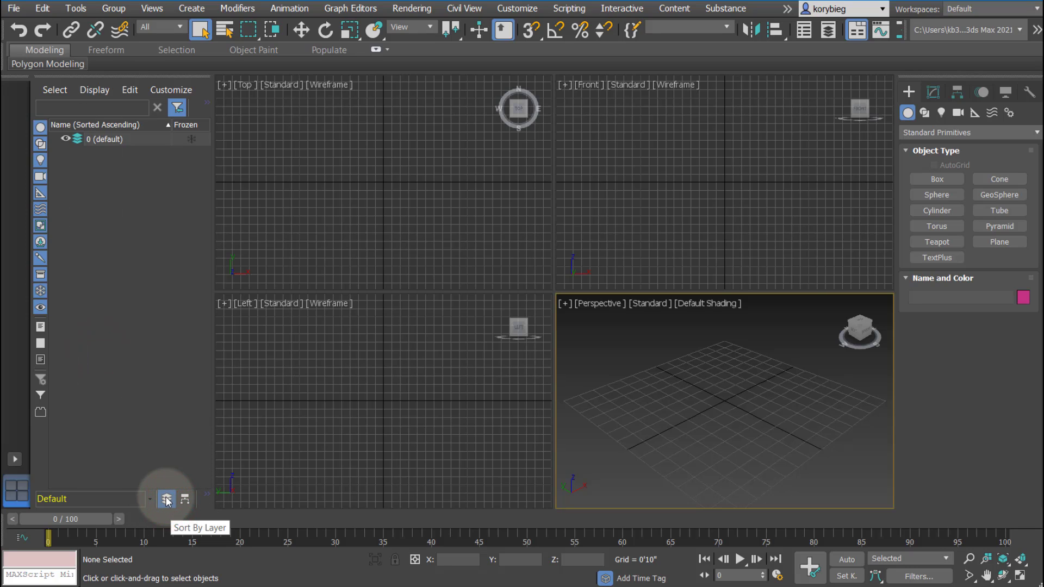
pyautogui.click(186, 500)
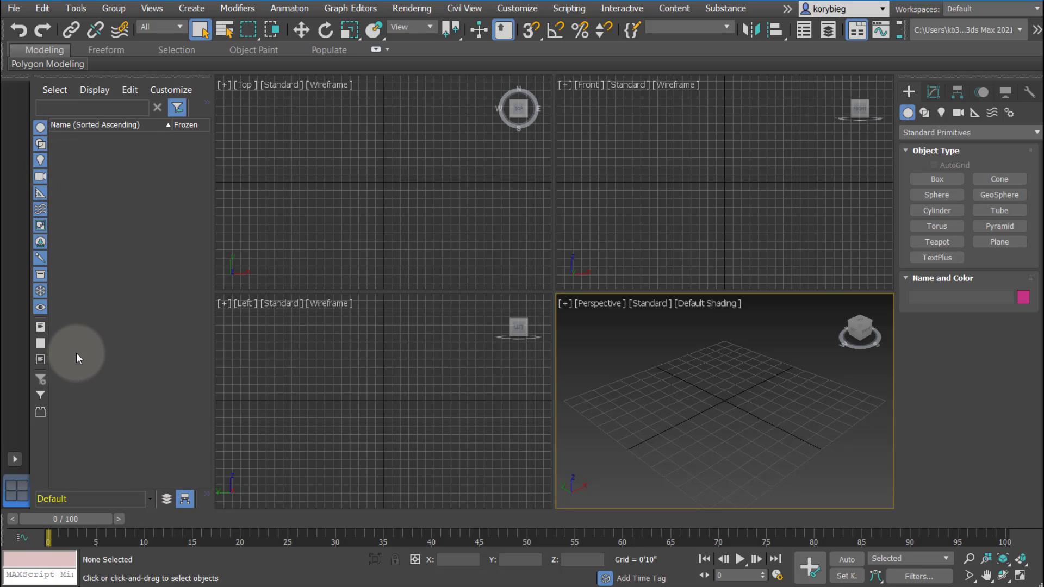
pyautogui.click(166, 499)
pyautogui.click(184, 499)
pyautogui.click(167, 499)
pyautogui.click(185, 498)
pyautogui.click(170, 498)
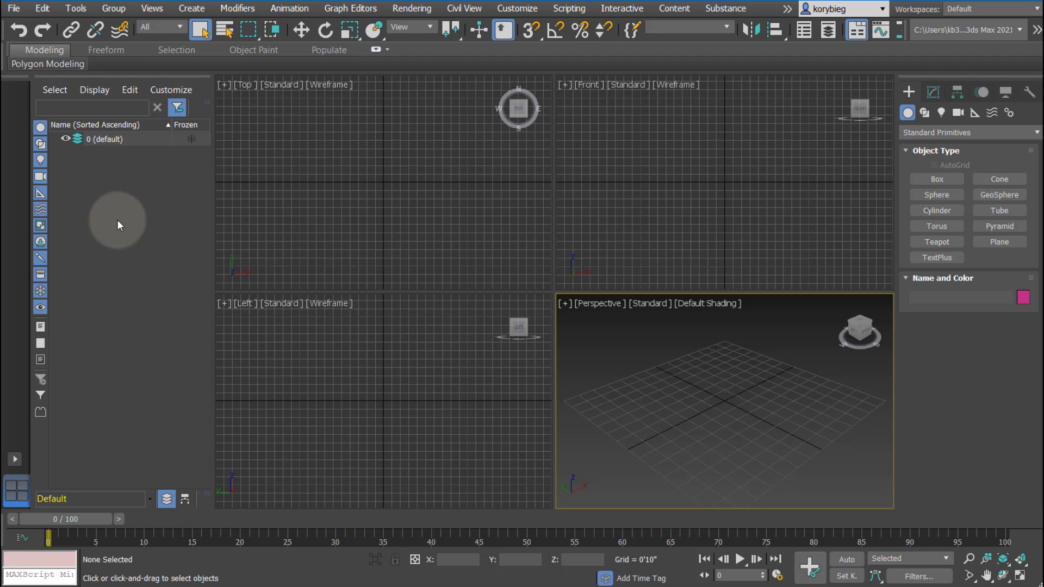
pyautogui.click(331, 191)
# - Cycle the active viewport through Front, Top, Left and Perspective, then maximize Perspective
pyautogui.click(579, 183)
pyautogui.click(406, 205)
pyautogui.click(414, 413)
pyautogui.click(631, 405)
pyautogui.click(368, 173)
pyautogui.click(707, 178)
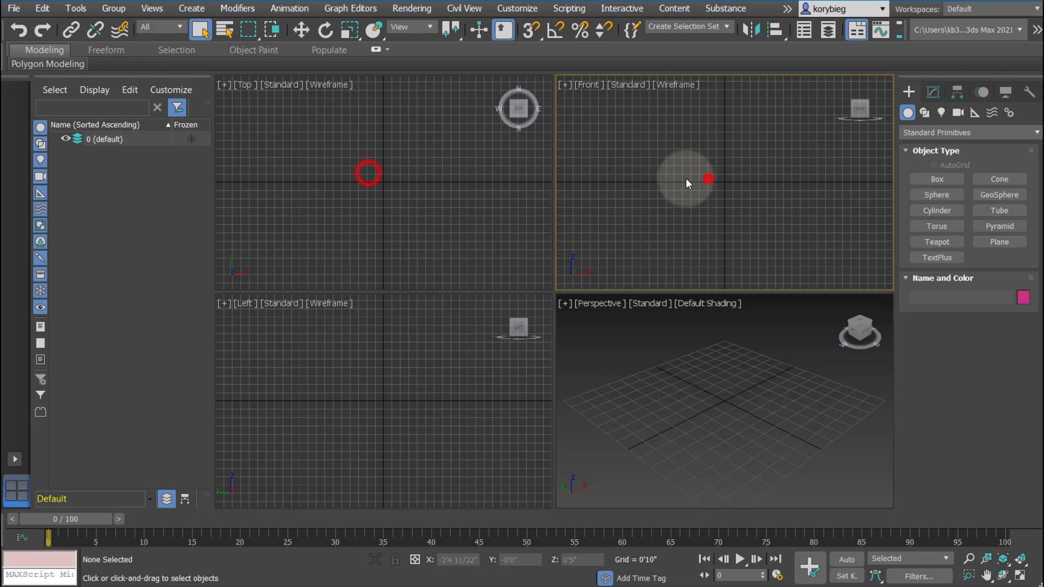
pyautogui.click(449, 382)
pyautogui.click(701, 409)
pyautogui.click(428, 144)
pyautogui.click(687, 173)
pyautogui.click(632, 392)
pyautogui.click(579, 145)
pyautogui.click(486, 175)
pyautogui.click(471, 378)
pyautogui.click(651, 384)
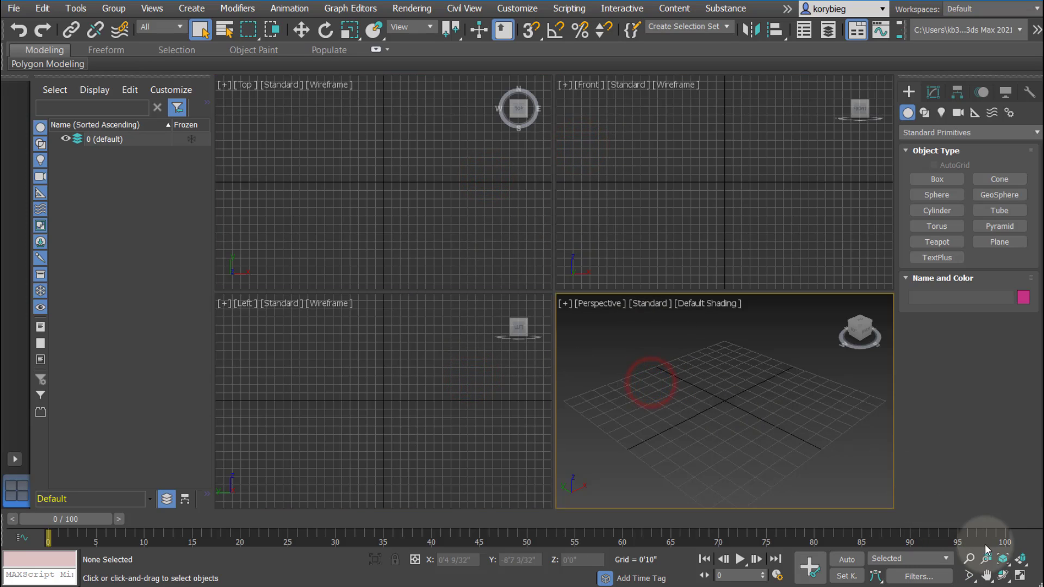
pyautogui.click(1020, 576)
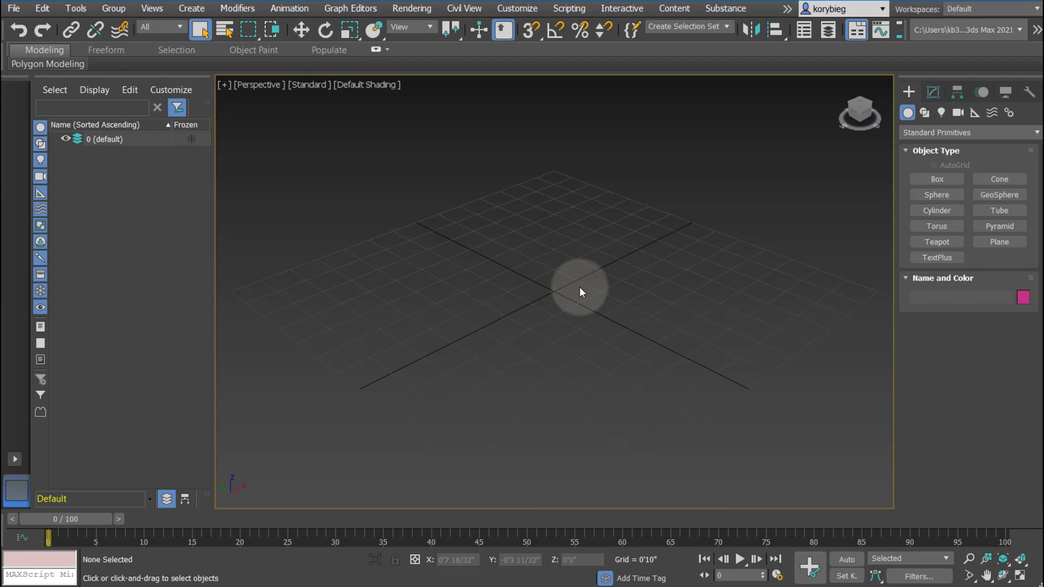
pyautogui.click(223, 85)
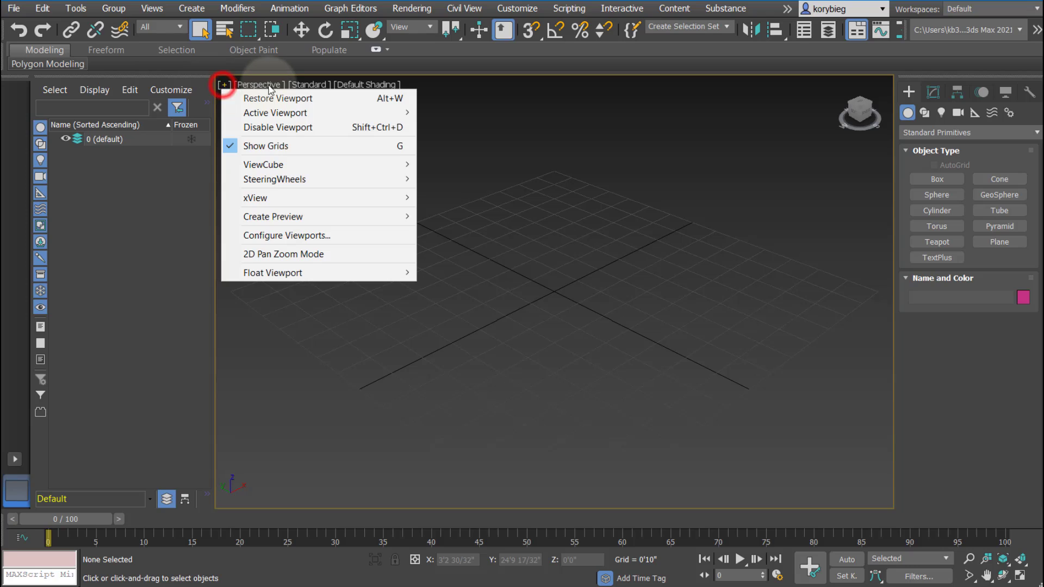
pyautogui.click(261, 145)
pyautogui.click(224, 86)
pyautogui.click(255, 145)
pyautogui.click(222, 85)
pyautogui.moveTo(261, 198)
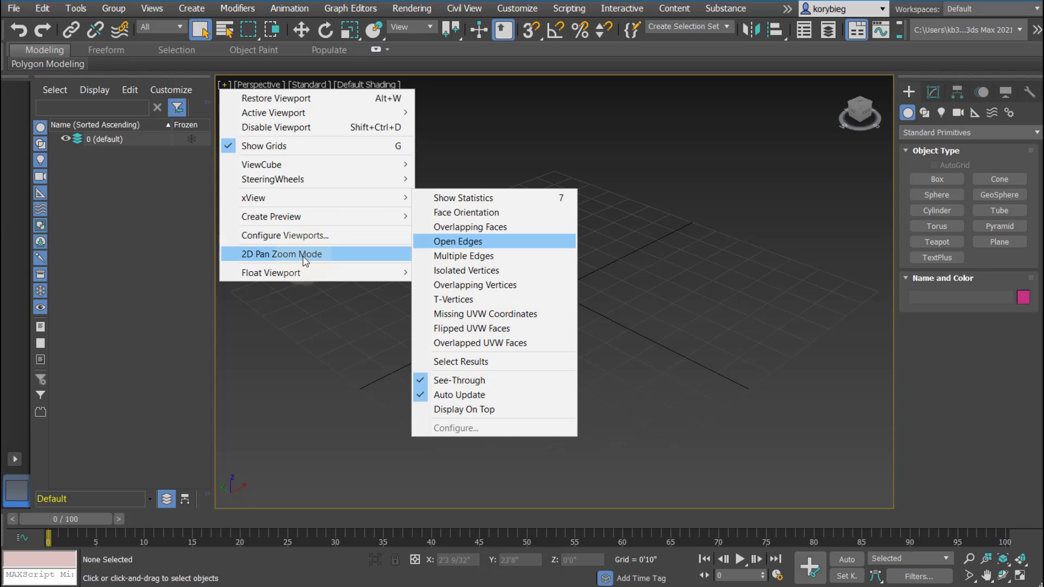
pyautogui.click(257, 86)
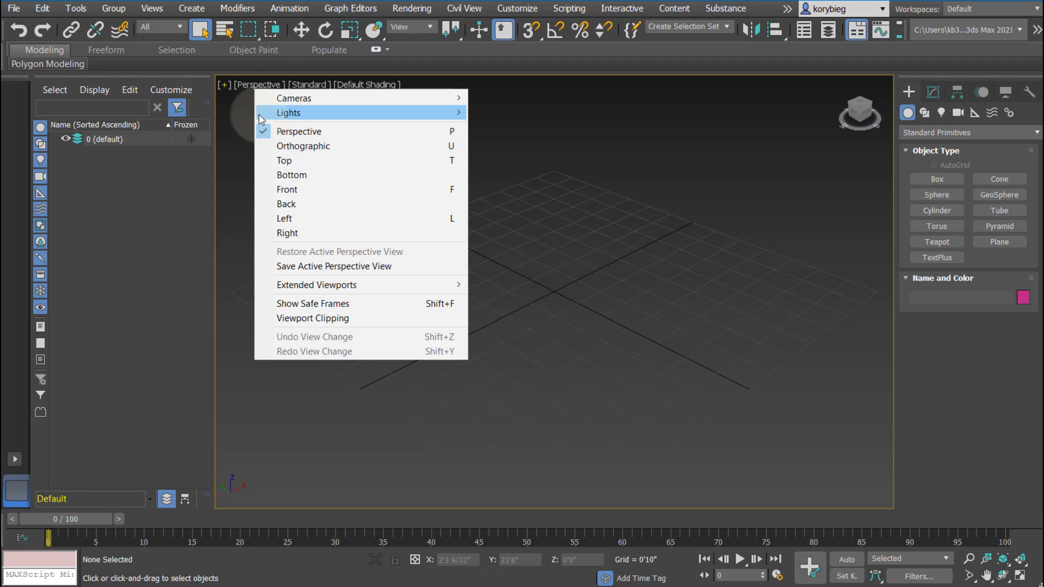
pyautogui.click(245, 86)
pyautogui.click(242, 87)
# - Switch the maximized view through Top, Perspective and Left, then back to Perspective, orbiting the grid
pyautogui.click(300, 159)
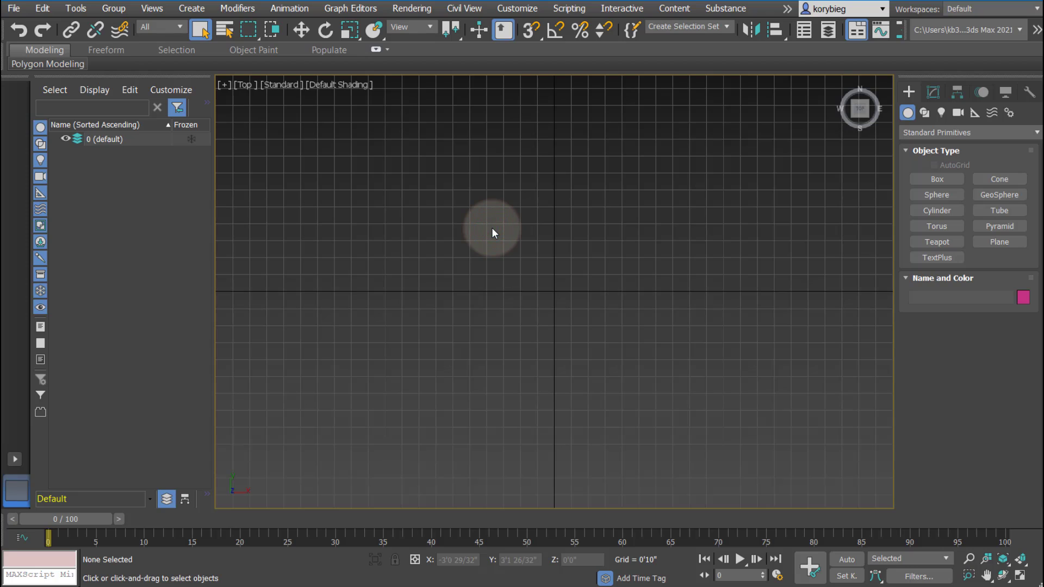
pyautogui.press('p')
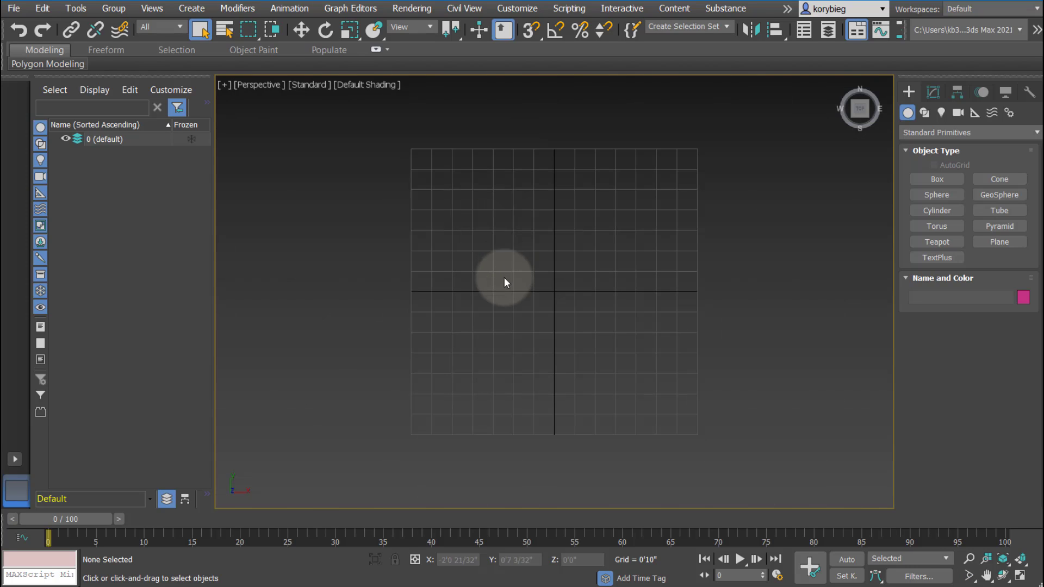
pyautogui.keyDown('alt'); pyautogui.moveTo(504, 277); pyautogui.dragTo(470, 203, button='middle'); pyautogui.keyUp('alt')
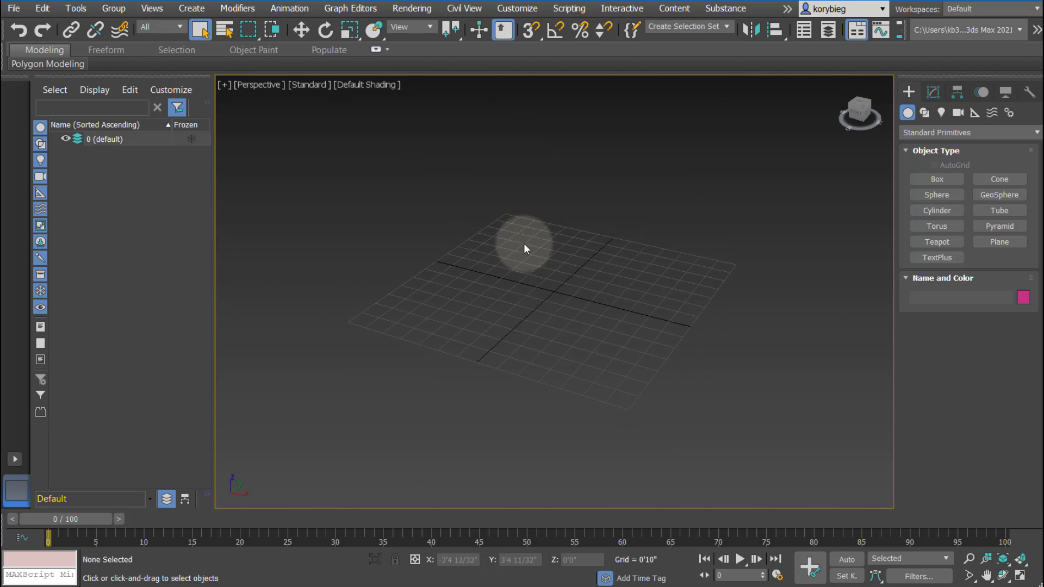
pyautogui.press('l')
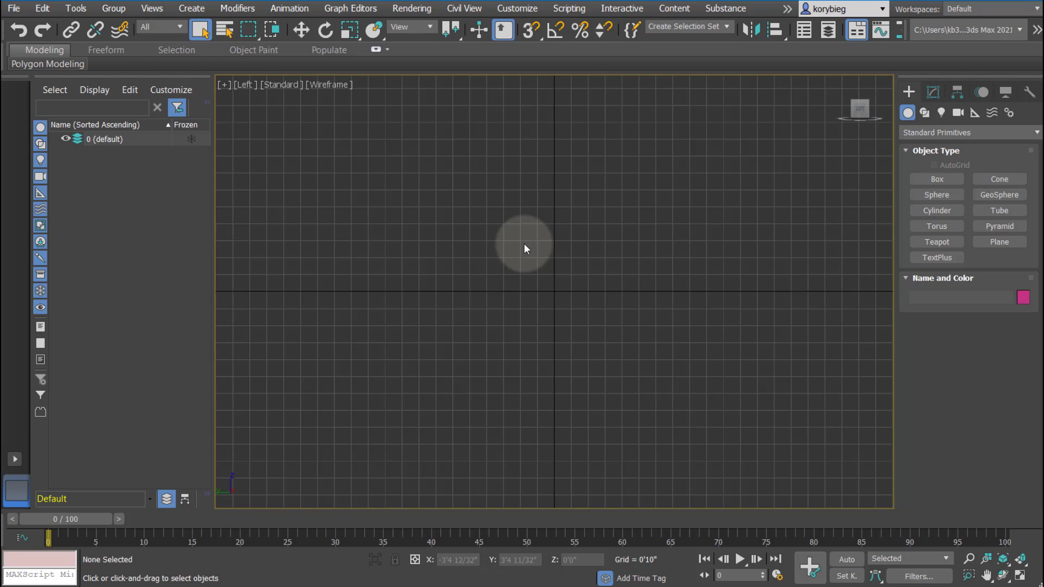
pyautogui.click(245, 84)
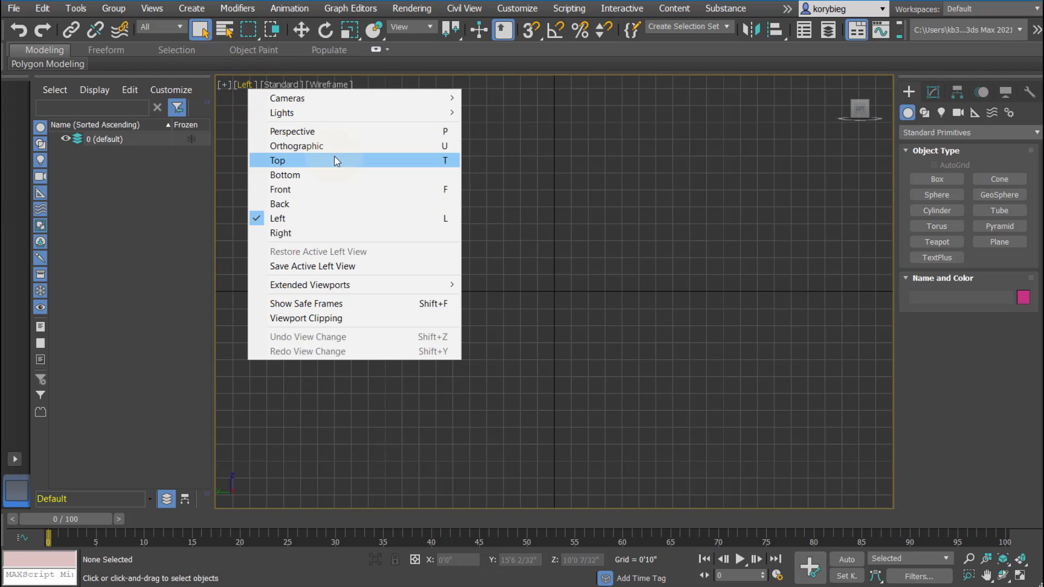
pyautogui.click(318, 132)
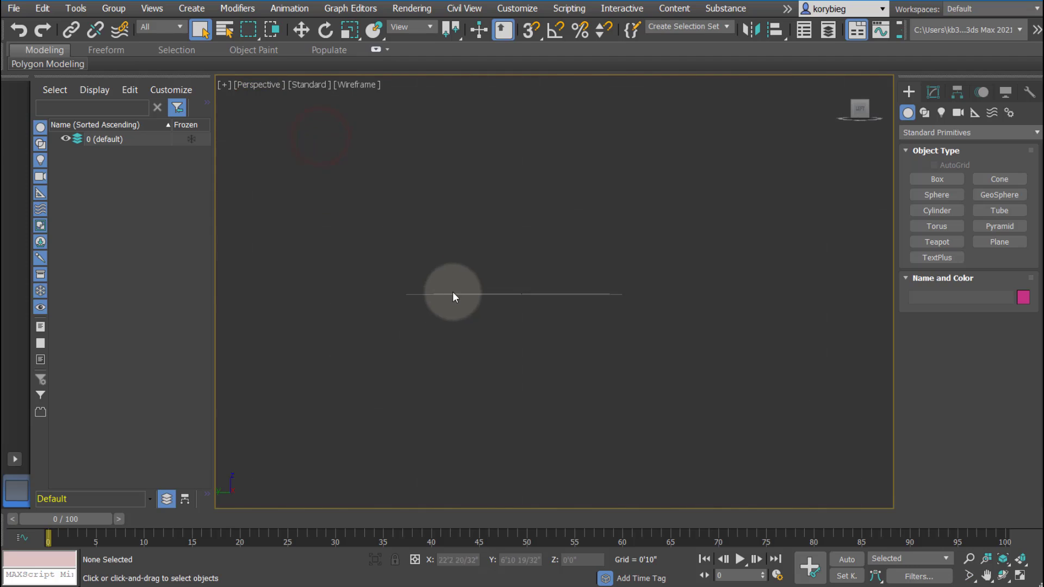
pyautogui.keyDown('alt'); pyautogui.moveTo(453, 292); pyautogui.dragTo(430, 321, button='middle'); pyautogui.keyUp('alt')
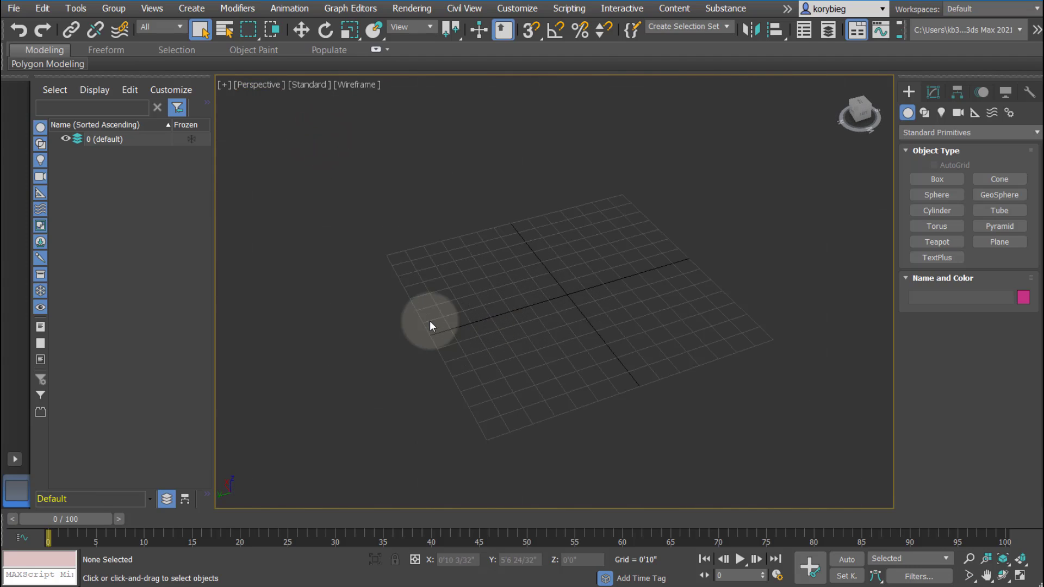
# - Show the Lighting and Shadows options under the [Standard] viewport label menu
pyautogui.click(305, 84)
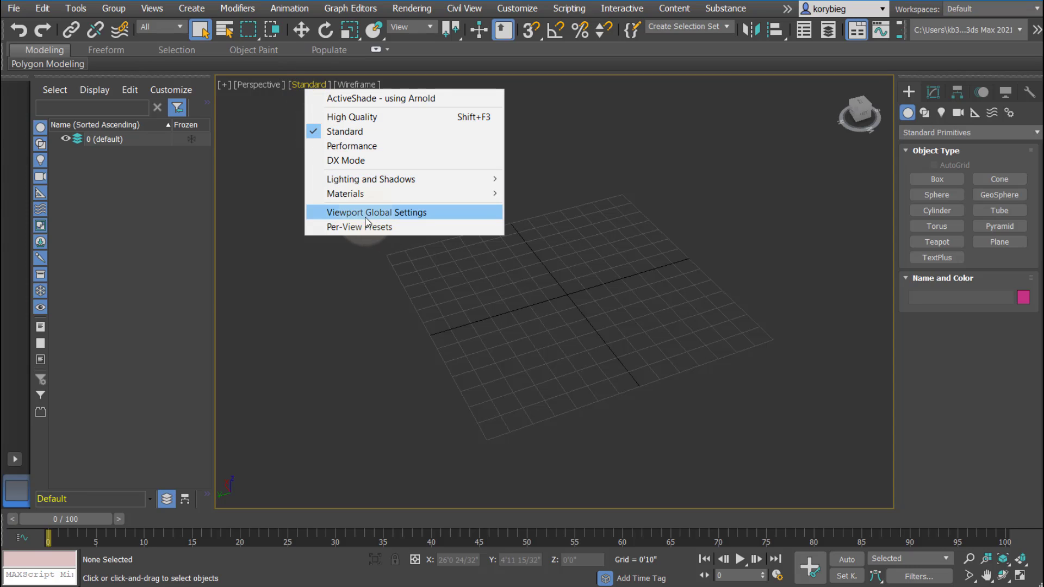
pyautogui.click(363, 180)
pyautogui.click(586, 179)
pyautogui.click(581, 184)
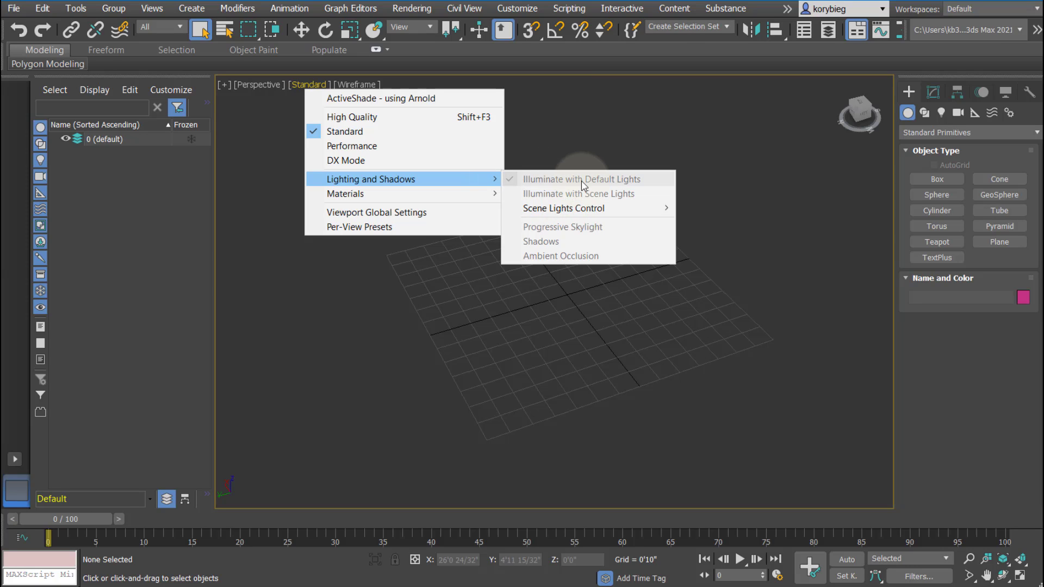
pyautogui.click(536, 197)
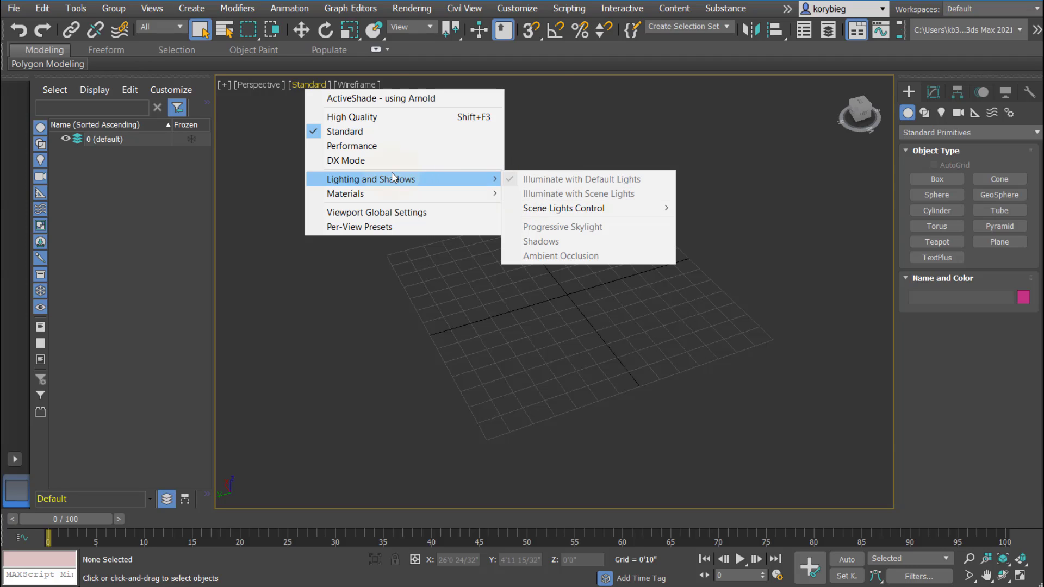
# - Switch the Perspective view from Wireframe to Default Shading and turn on Edged Faces
pyautogui.click(356, 85)
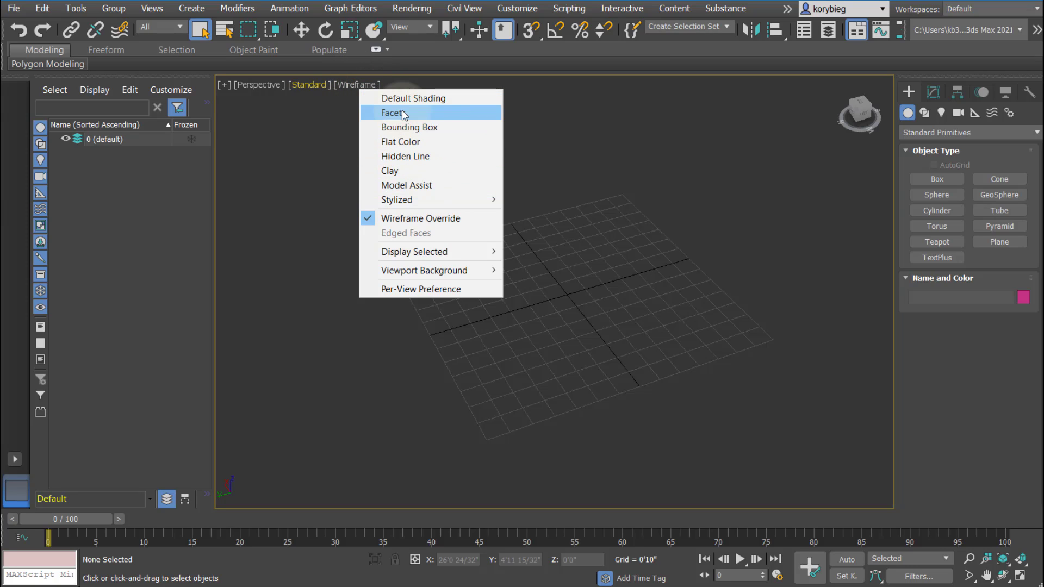
pyautogui.click(411, 99)
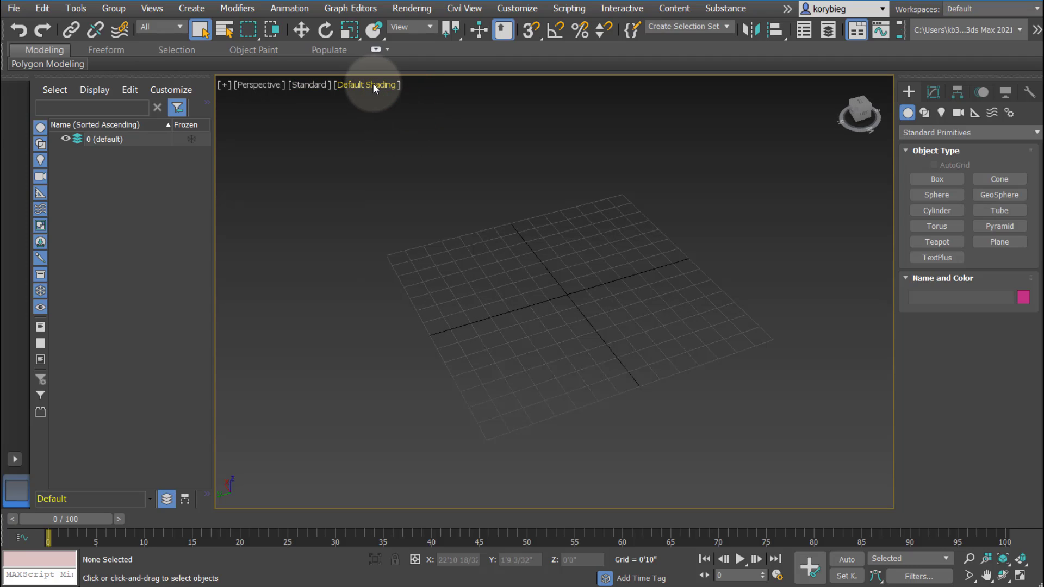
pyautogui.click(372, 84)
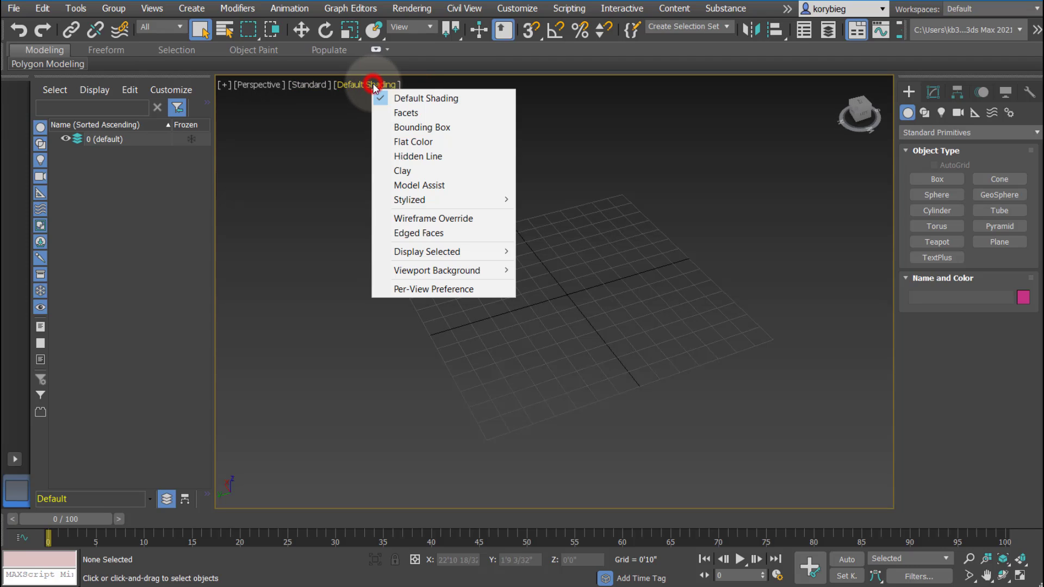
pyautogui.click(425, 233)
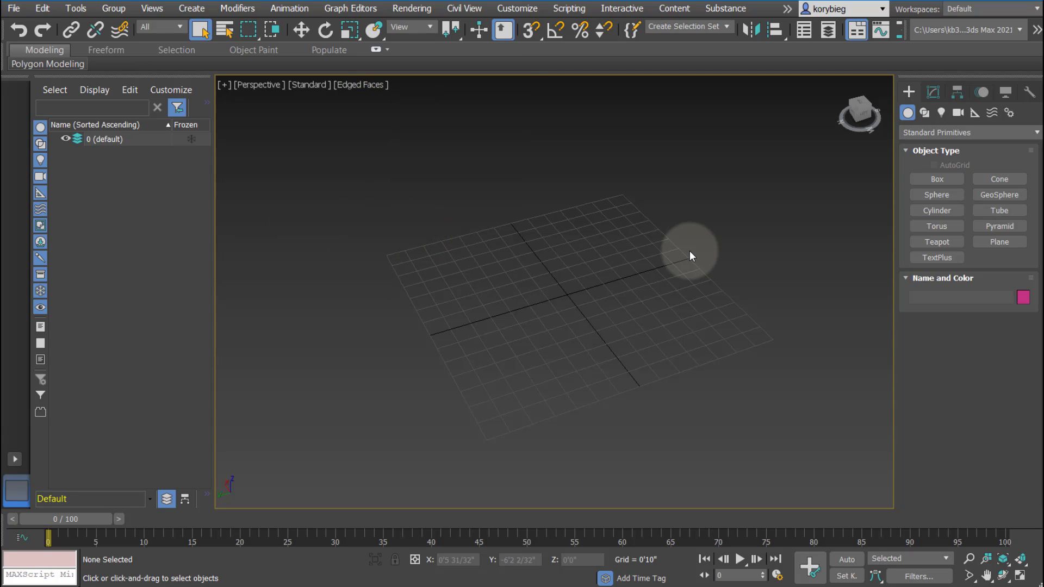
pyautogui.click(370, 81)
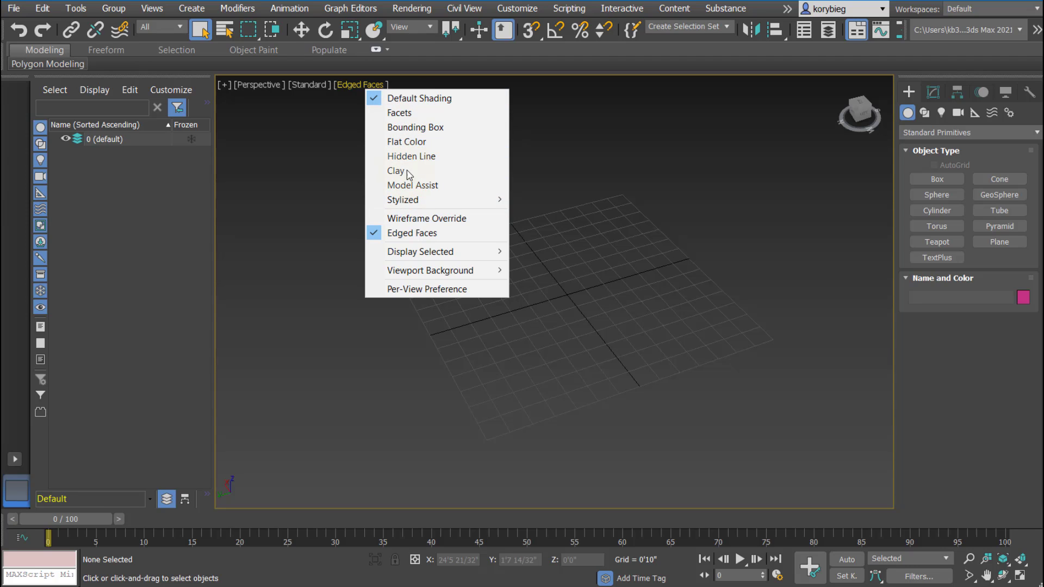
pyautogui.click(405, 199)
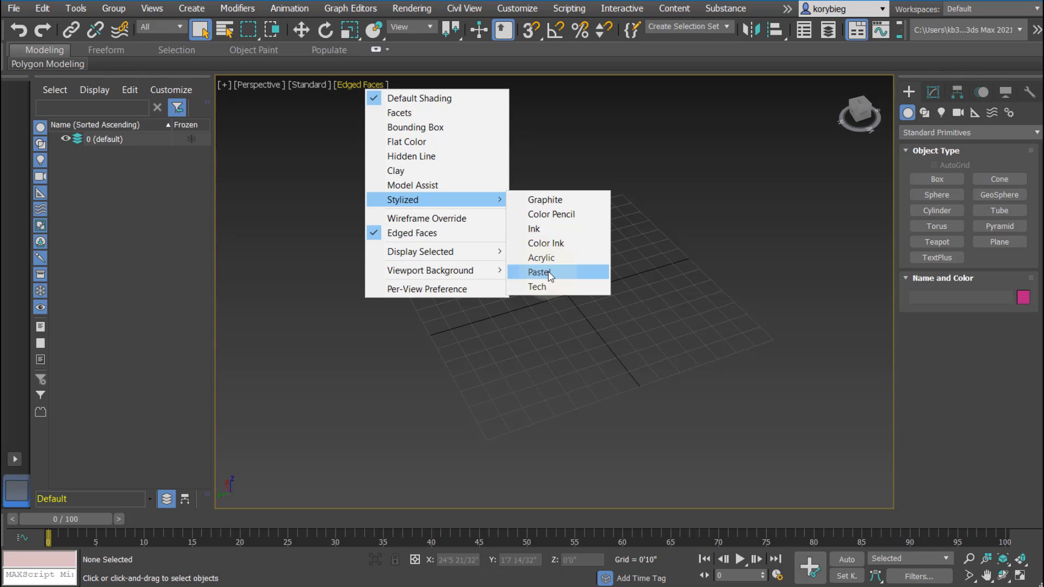
pyautogui.click(582, 150)
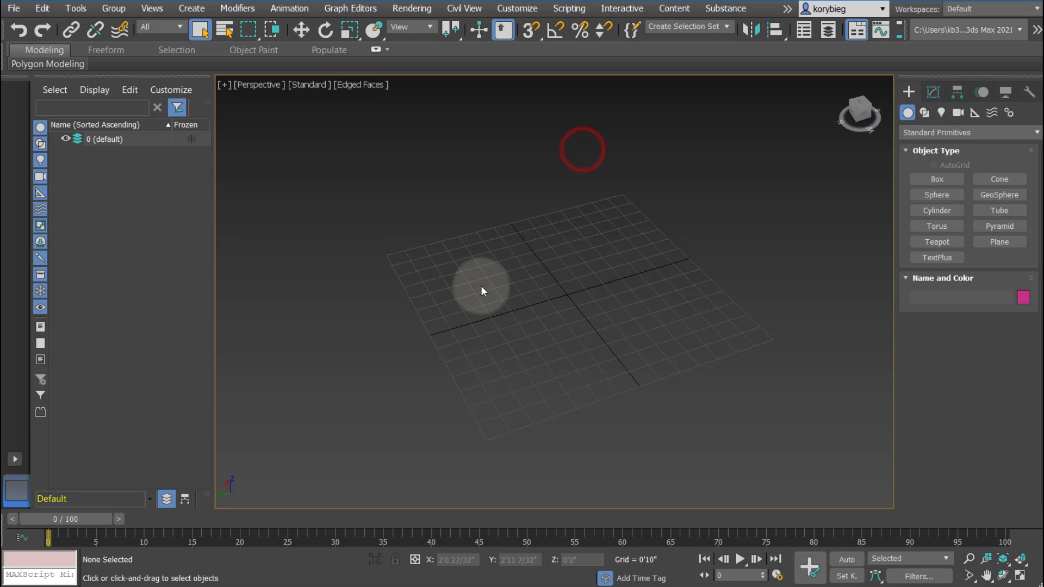
# - Draw a box (Box001) on the grid, set its height, and orbit to see its underside
pyautogui.scroll(-2, 435, 279)
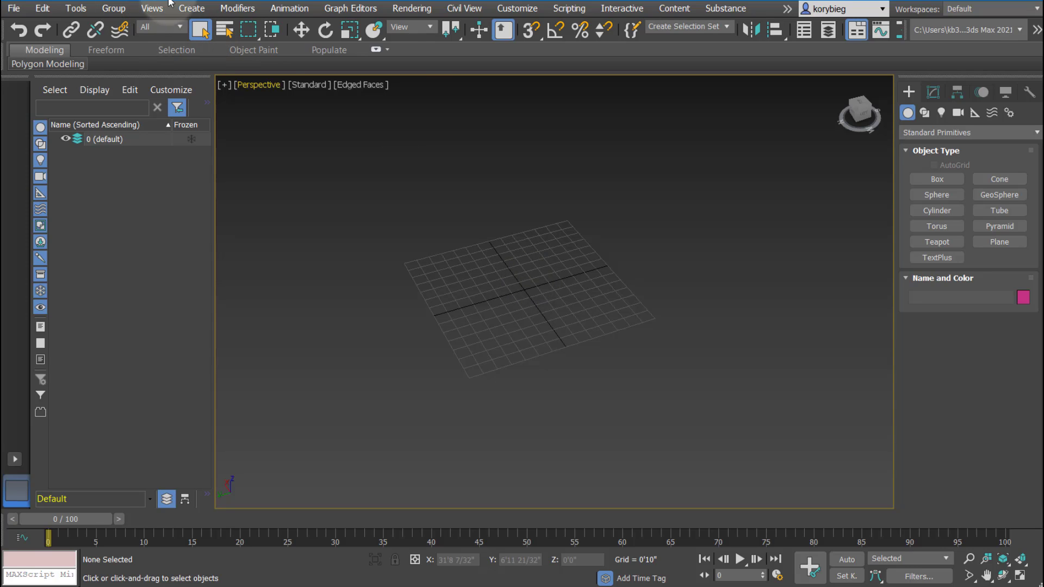
pyautogui.click(192, 8)
pyautogui.moveTo(218, 32)
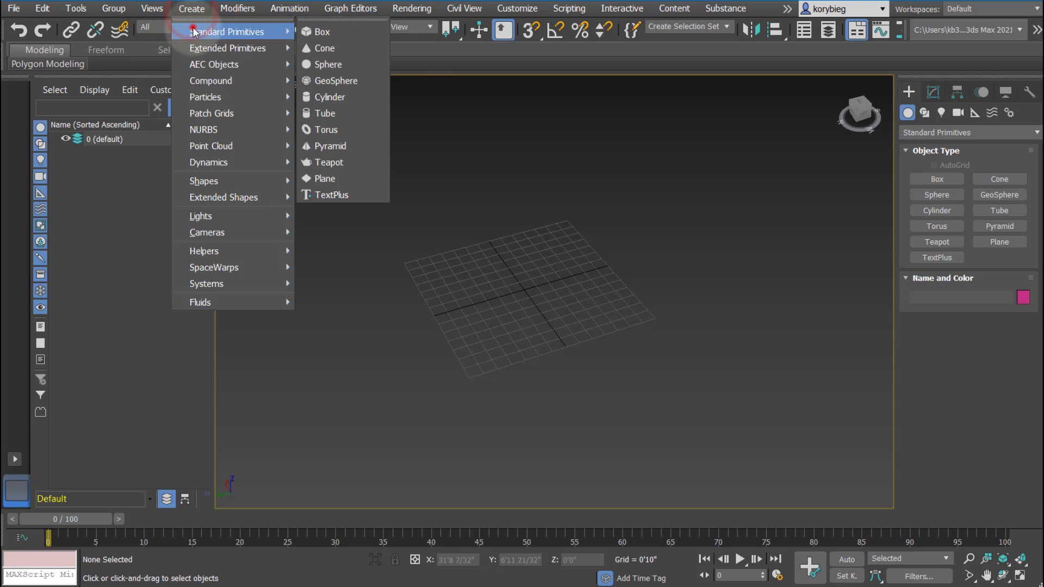
pyautogui.click(348, 34)
pyautogui.moveTo(557, 241); pyautogui.dragTo(443, 405)
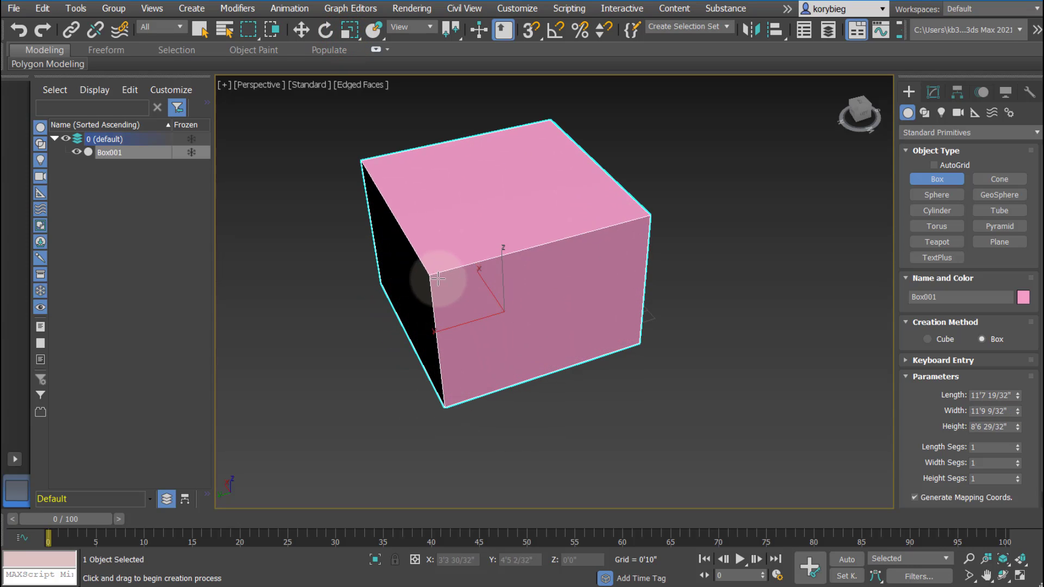
pyautogui.click(438, 277)
pyautogui.moveTo(426, 354)
pyautogui.keyDown('alt'); pyautogui.mouseDown(button='middle')
pyautogui.moveTo(518, 317)
pyautogui.moveTo(424, 326)
pyautogui.moveTo(430, 350)
pyautogui.mouseUp(button='middle'); pyautogui.keyUp('alt')
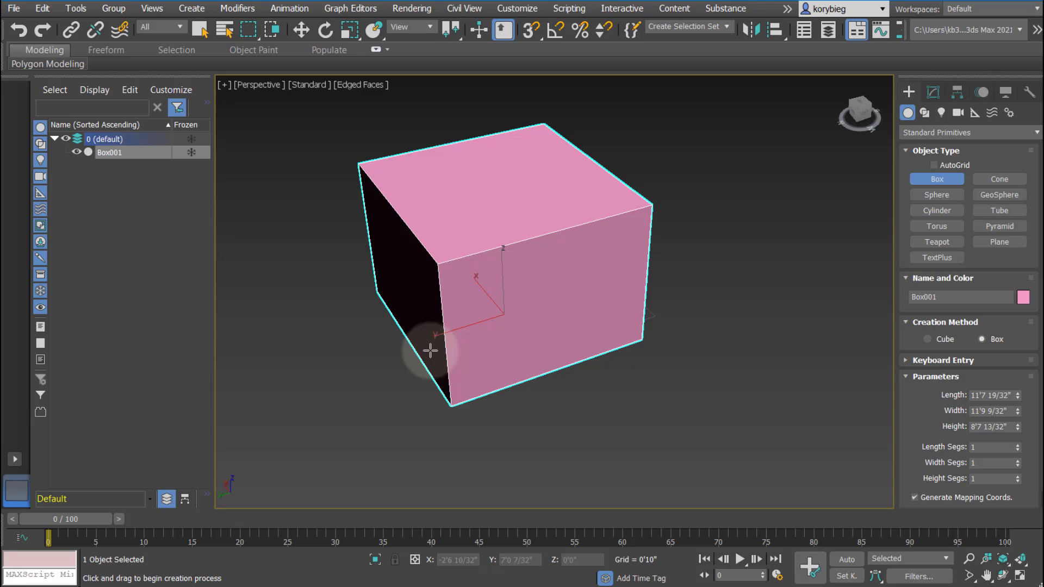
pyautogui.keyDown('alt'); pyautogui.moveTo(456, 368); pyautogui.dragTo(494, 337, button='middle'); pyautogui.keyUp('alt')
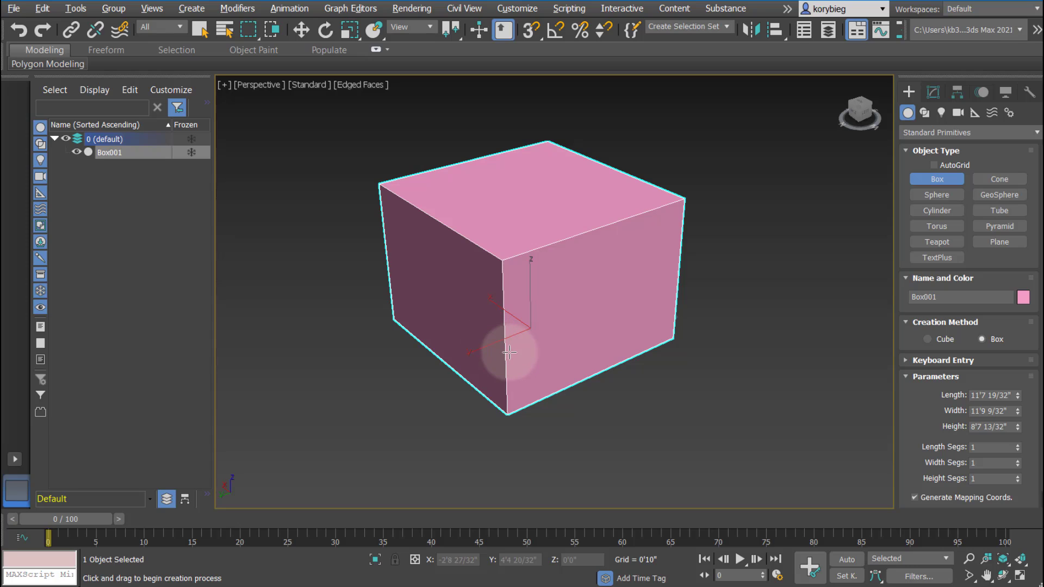
# - Zoom in and out around Box001 and orbit down to a low front view
pyautogui.scroll(5, 508, 352)
pyautogui.scroll(-5, 508, 352)
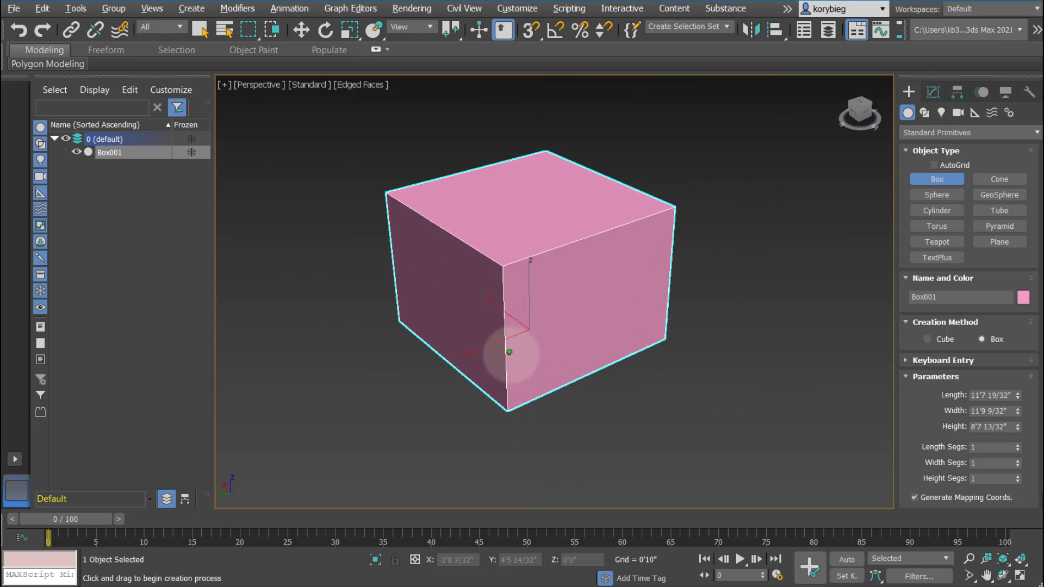
pyautogui.scroll(4, 508, 353)
pyautogui.scroll(-3, 497, 353)
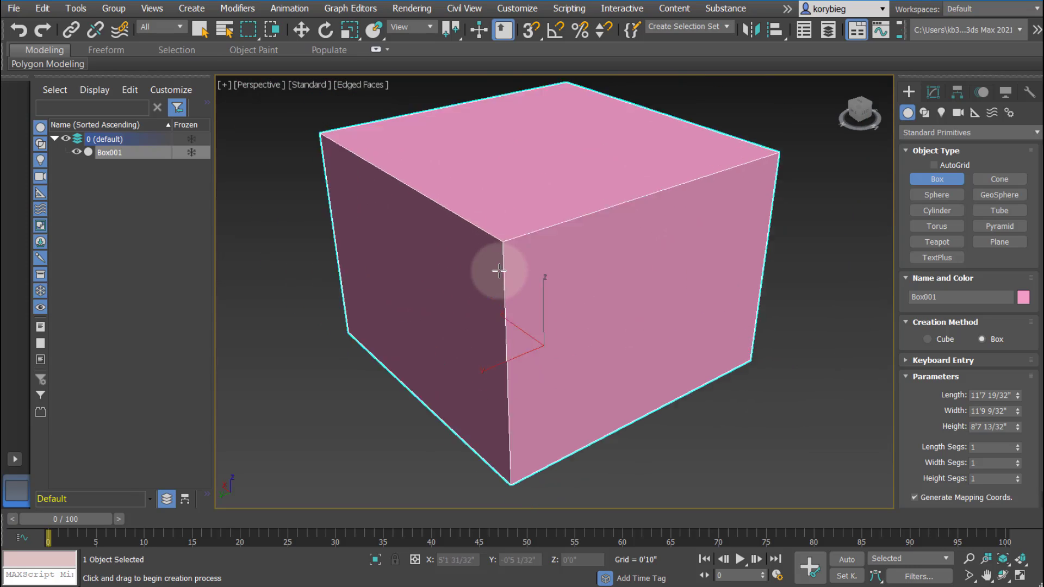
pyautogui.scroll(3, 498, 270)
pyautogui.scroll(-5, 498, 270)
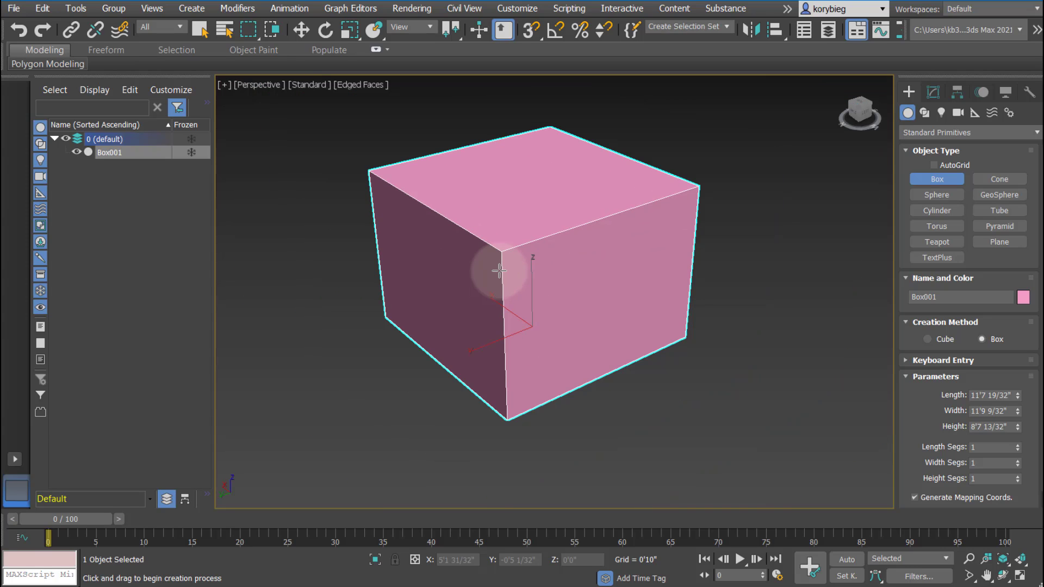
pyautogui.scroll(-1, 497, 269)
pyautogui.scroll(3, 494, 268)
pyautogui.scroll(-3, 493, 264)
pyautogui.scroll(1, 517, 250)
pyautogui.scroll(-3, 516, 251)
pyautogui.scroll(5, 502, 214)
pyautogui.scroll(-4, 478, 275)
pyautogui.scroll(5, 473, 353)
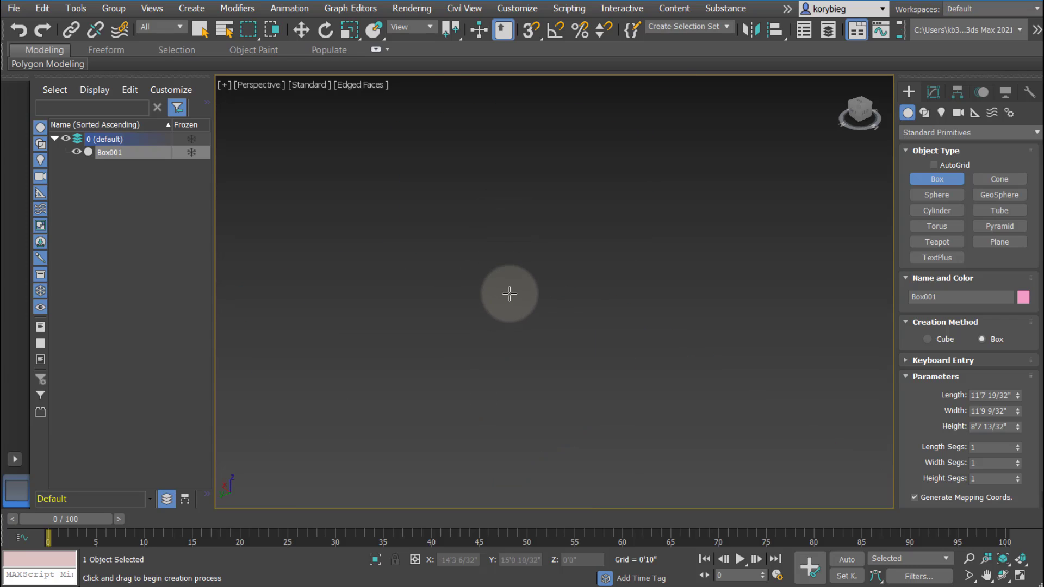
pyautogui.scroll(-4, 515, 251)
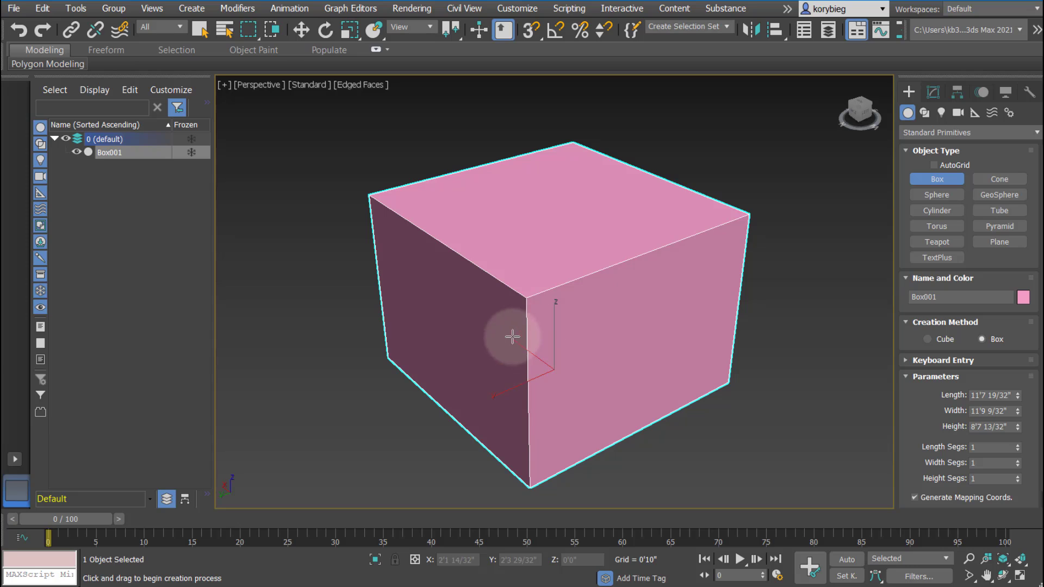
pyautogui.moveTo(533, 344)
pyautogui.keyDown('alt'); pyautogui.mouseDown(button='middle')
pyautogui.moveTo(482, 357)
pyautogui.moveTo(489, 297)
pyautogui.moveTo(524, 354)
pyautogui.moveTo(503, 350)
pyautogui.moveTo(523, 356)
pyautogui.mouseUp(button='middle'); pyautogui.keyUp('alt')
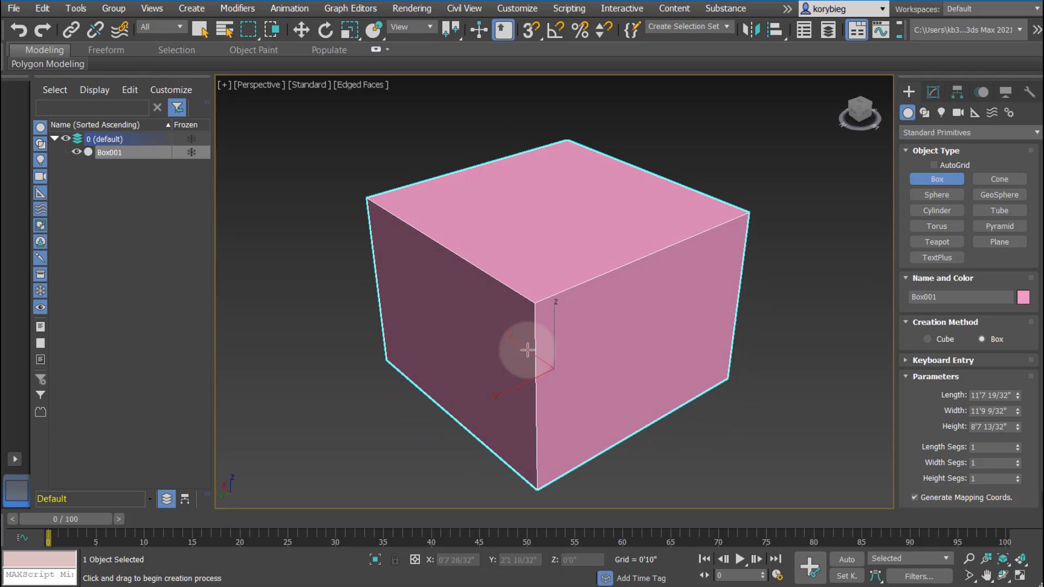
pyautogui.scroll(4, 519, 348)
pyautogui.scroll(2, 519, 348)
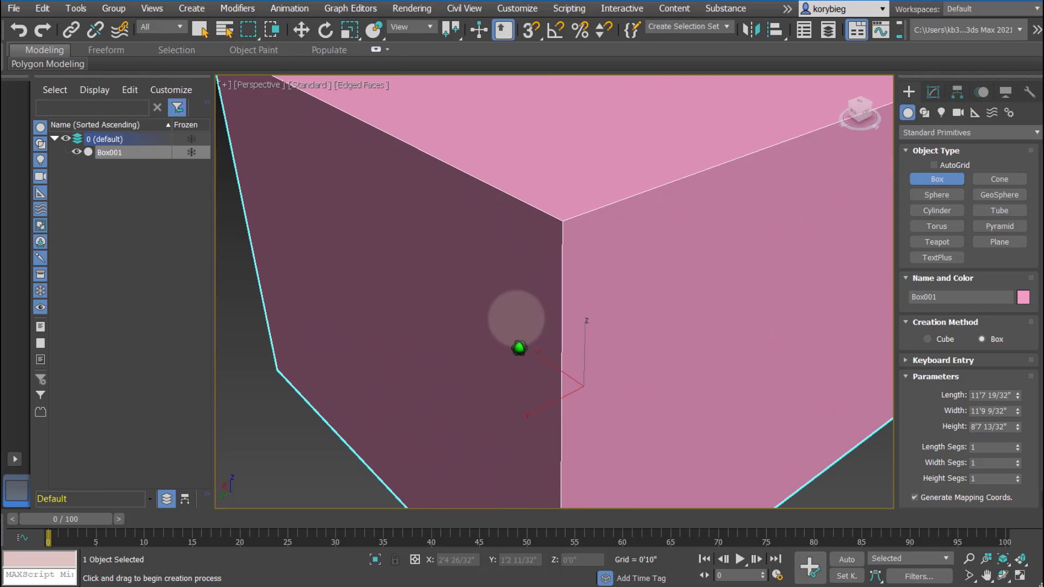
pyautogui.scroll(-3, 519, 348)
pyautogui.scroll(1, 519, 348)
pyautogui.scroll(-2, 519, 347)
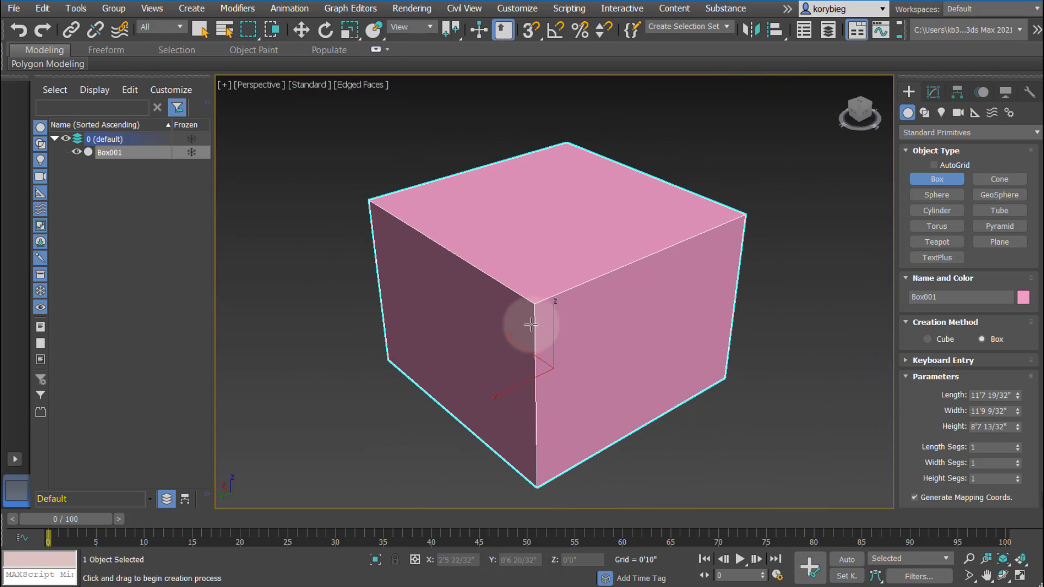
pyautogui.scroll(1, 539, 324)
pyautogui.scroll(-2, 534, 323)
pyautogui.scroll(3, 534, 323)
pyautogui.scroll(-1, 533, 317)
# - Pan to frame the pink box and end Box creation with Select Object
pyautogui.moveTo(500, 338); pyautogui.dragTo(437, 314, button='middle')
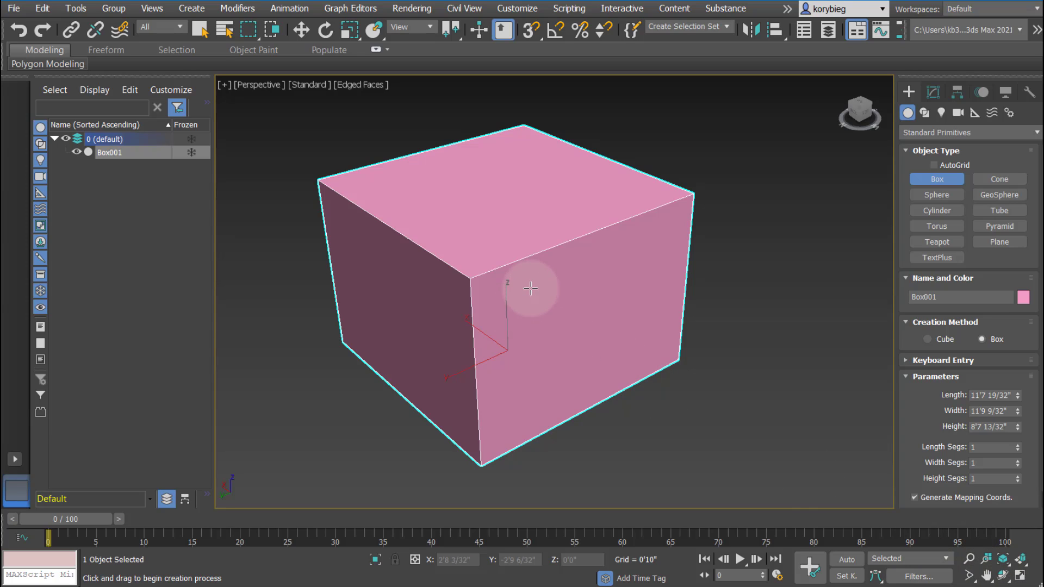
pyautogui.moveTo(504, 314); pyautogui.dragTo(531, 333, button='middle')
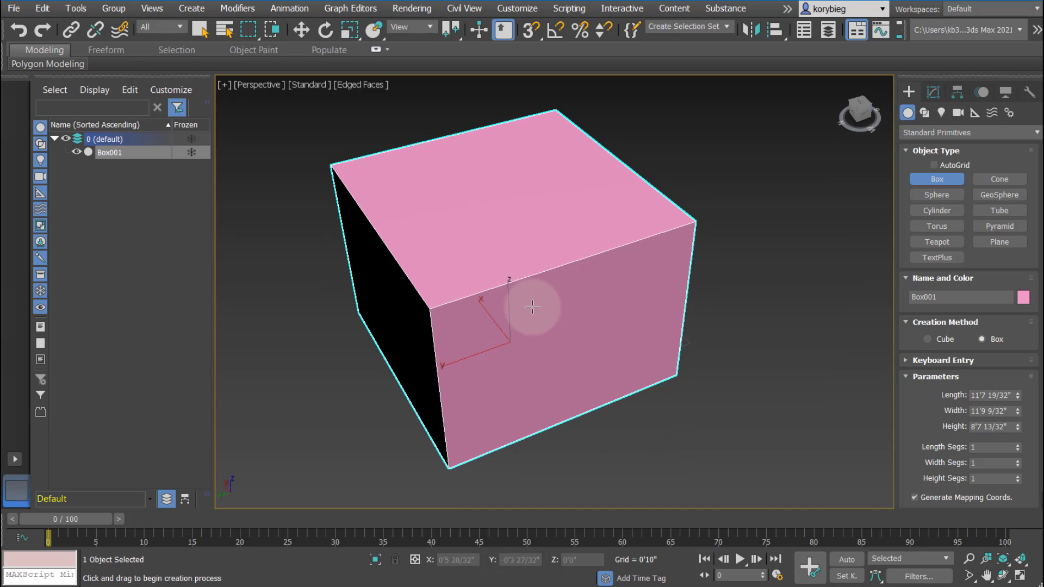
pyautogui.moveTo(576, 380); pyautogui.dragTo(548, 359, button='middle')
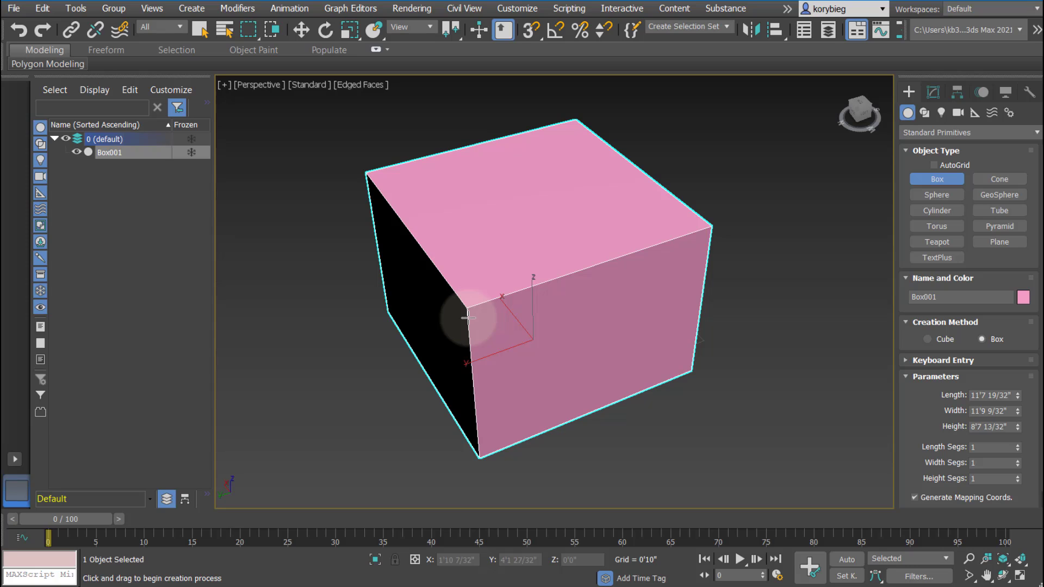
pyautogui.click(200, 30)
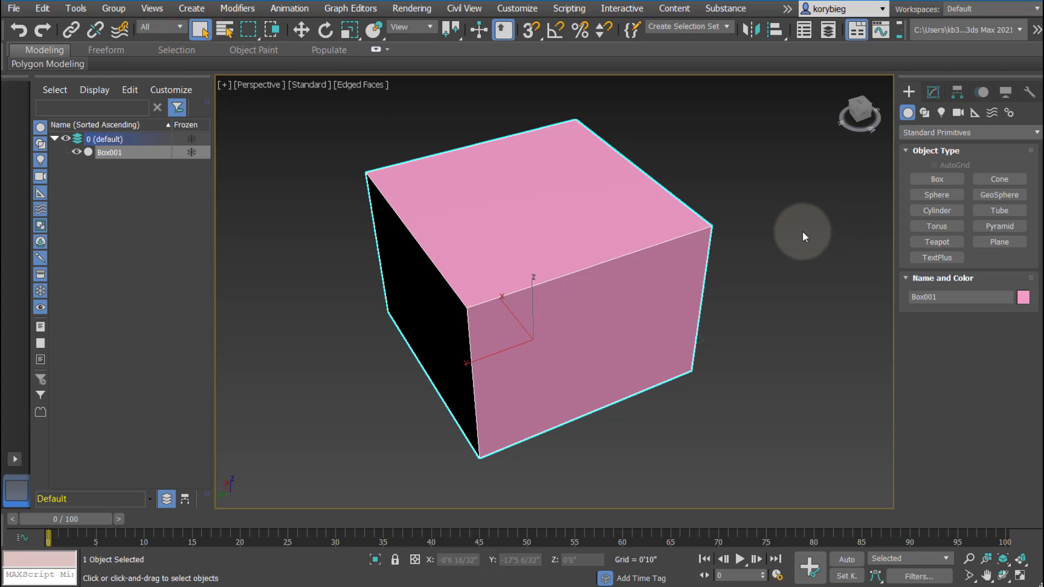
pyautogui.moveTo(683, 289); pyautogui.dragTo(611, 305, button='middle')
# - Browse the Create panel's Shapes, Lights, Cameras, Helpers and Systems categories, then return to Geometry
pyautogui.click(934, 94)
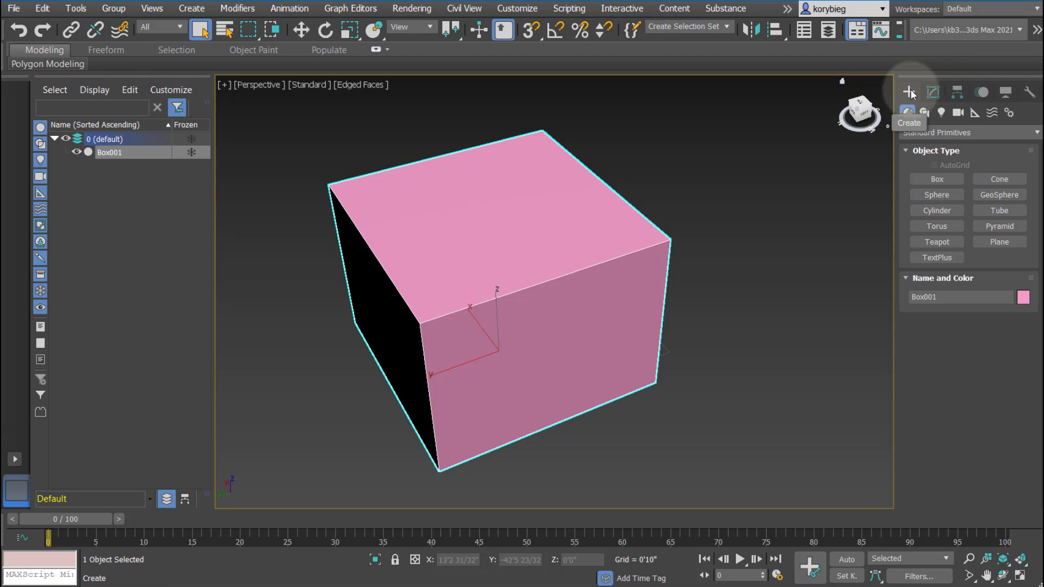
pyautogui.click(909, 94)
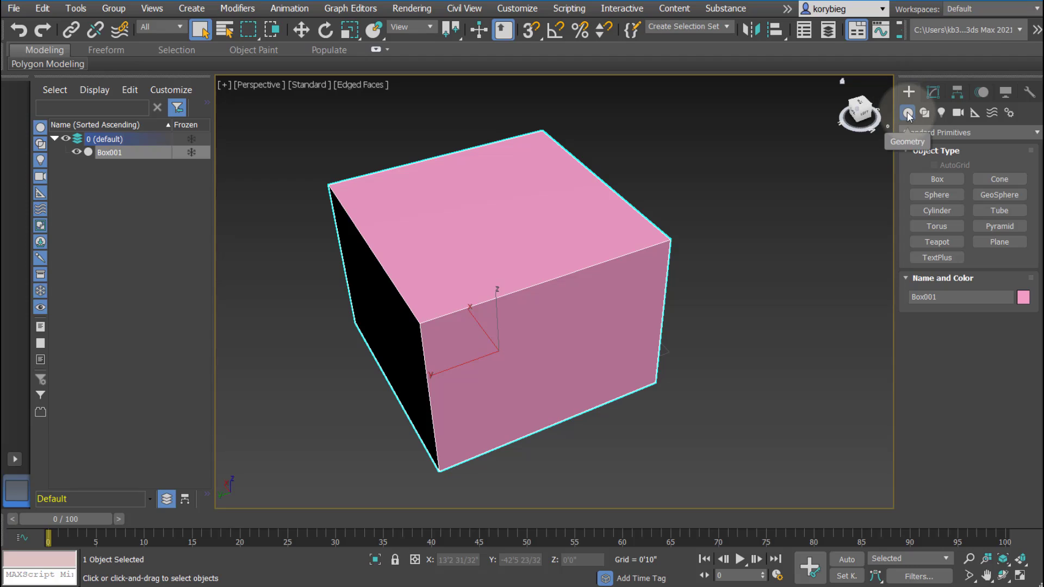
pyautogui.click(924, 112)
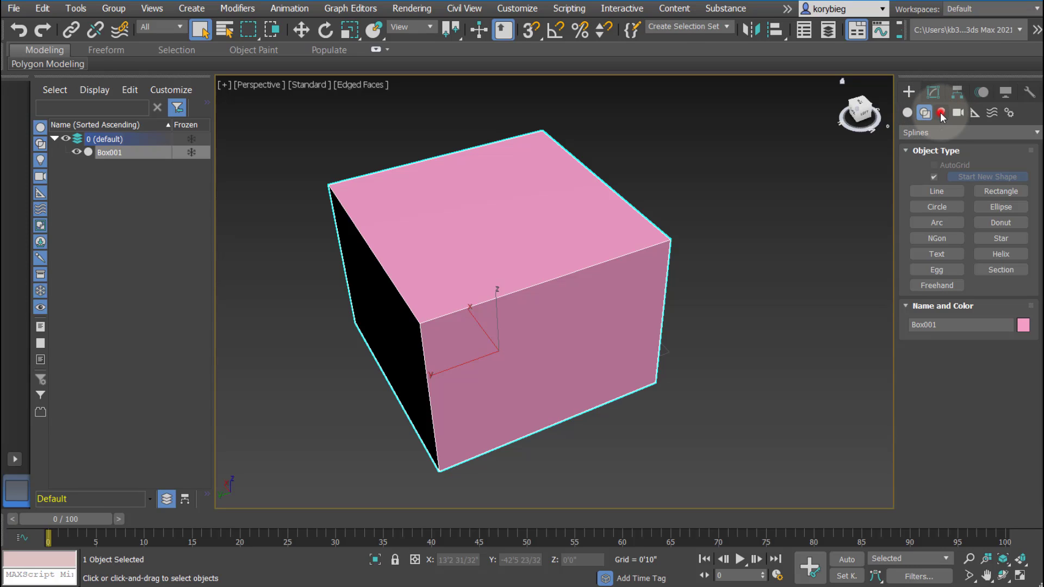
pyautogui.click(943, 113)
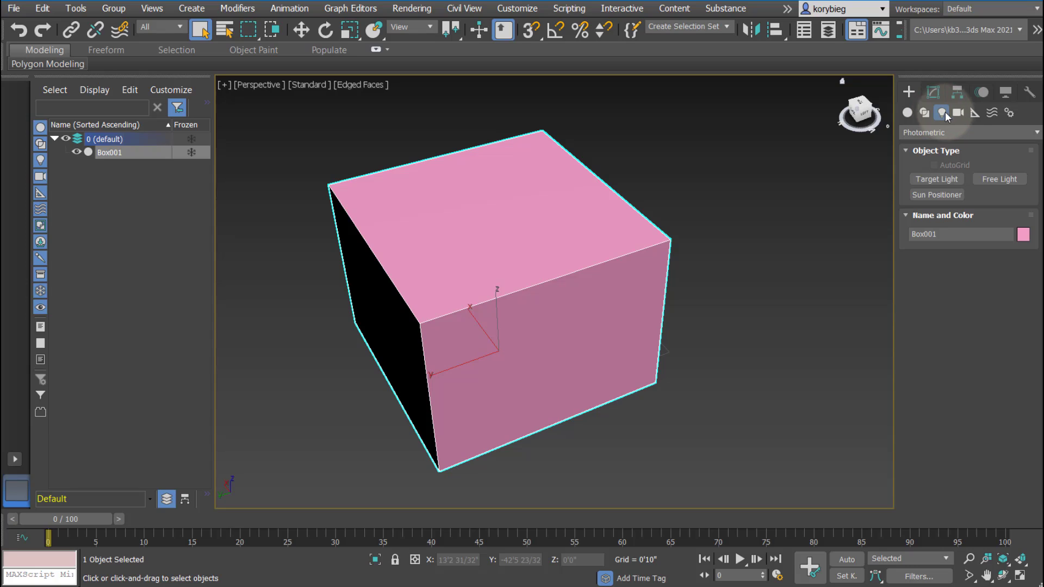
pyautogui.click(959, 113)
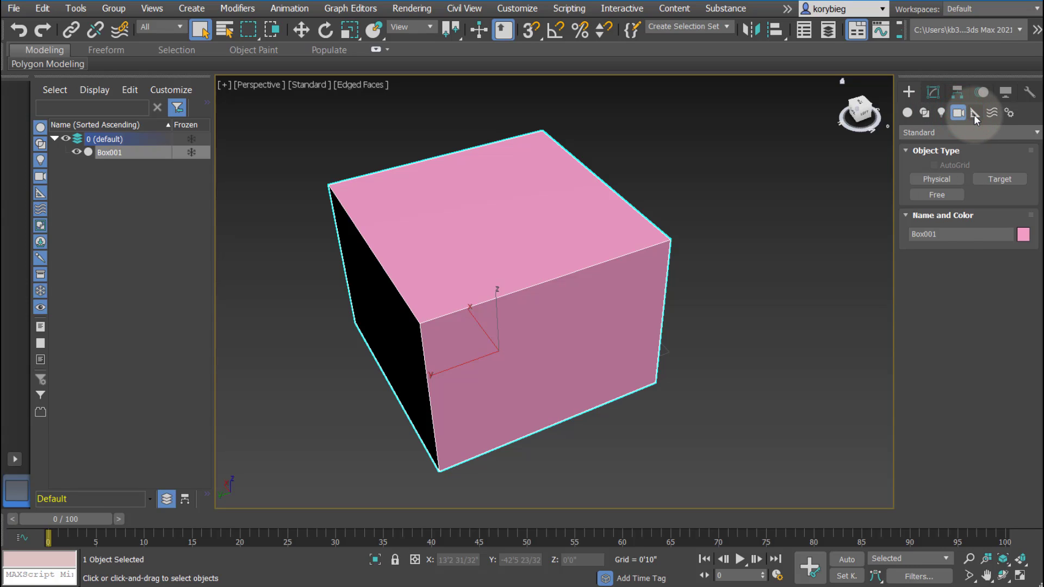
pyautogui.click(973, 114)
pyautogui.click(1008, 113)
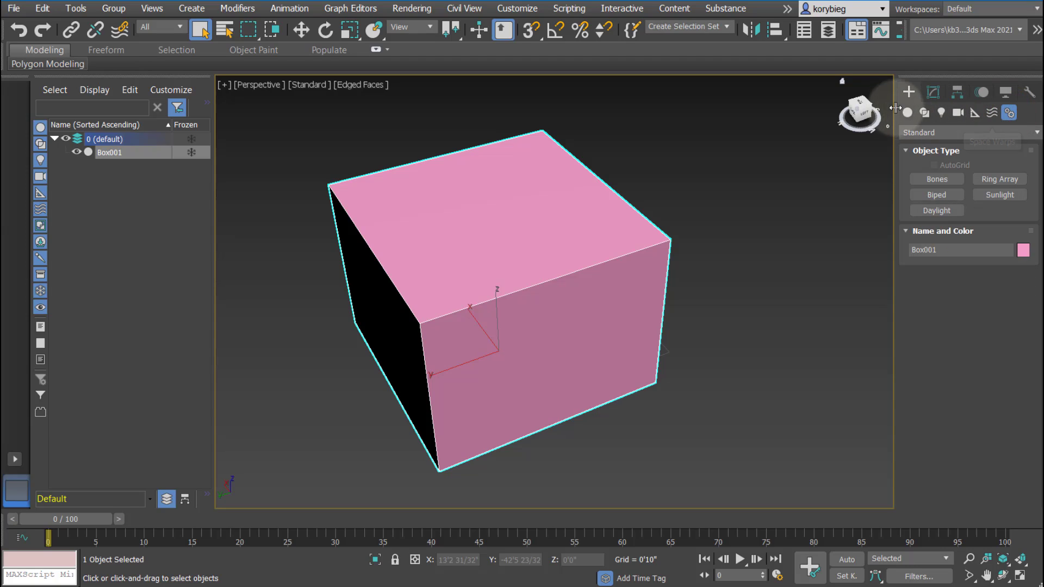
pyautogui.click(909, 92)
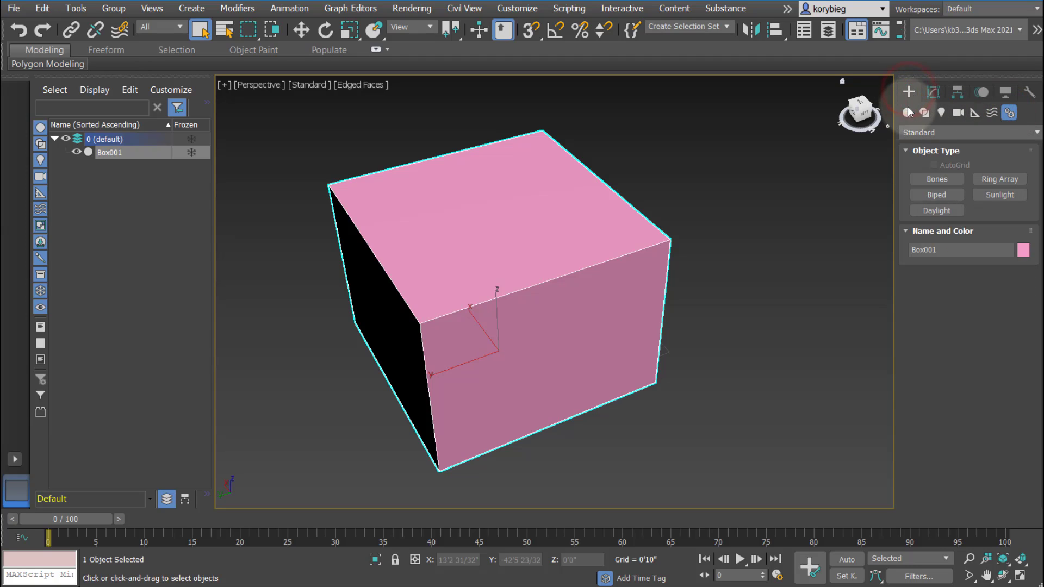
pyautogui.click(908, 113)
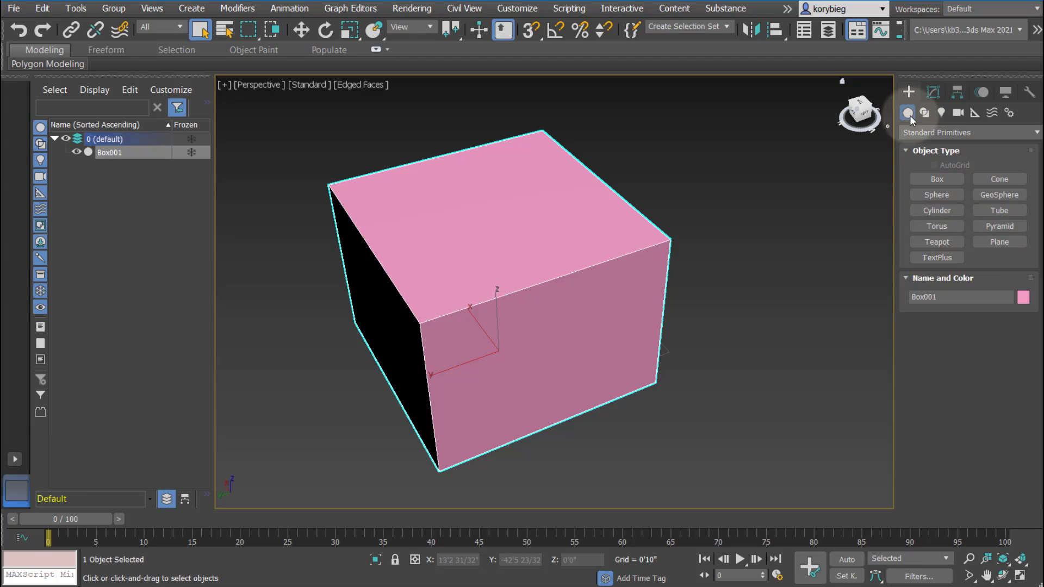
# - Browse the geometry list's Doors, AEC Extended and Extended Primitives types, then return to Standard Primitives
pyautogui.click(977, 133)
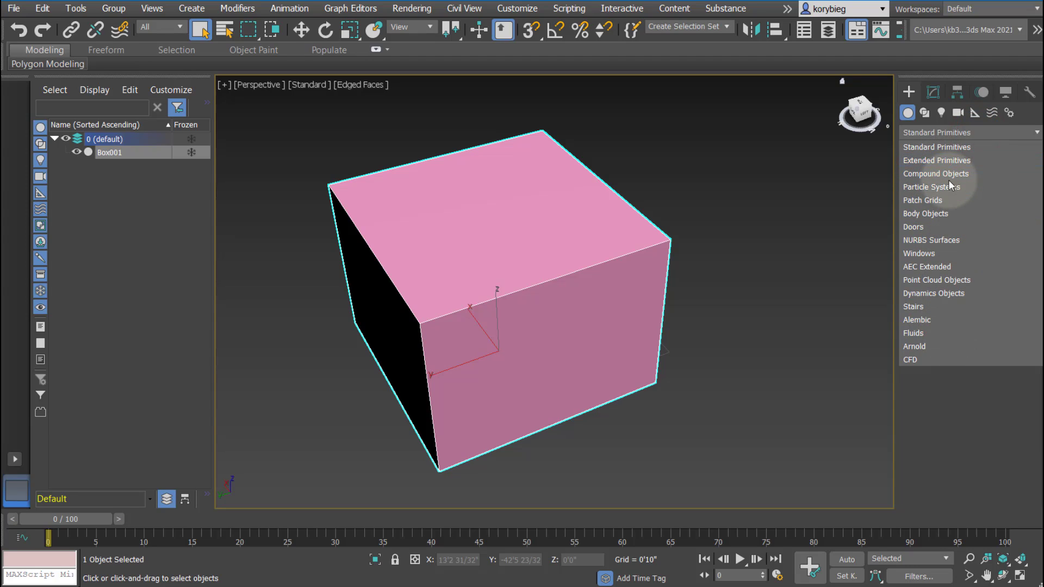
pyautogui.click(919, 227)
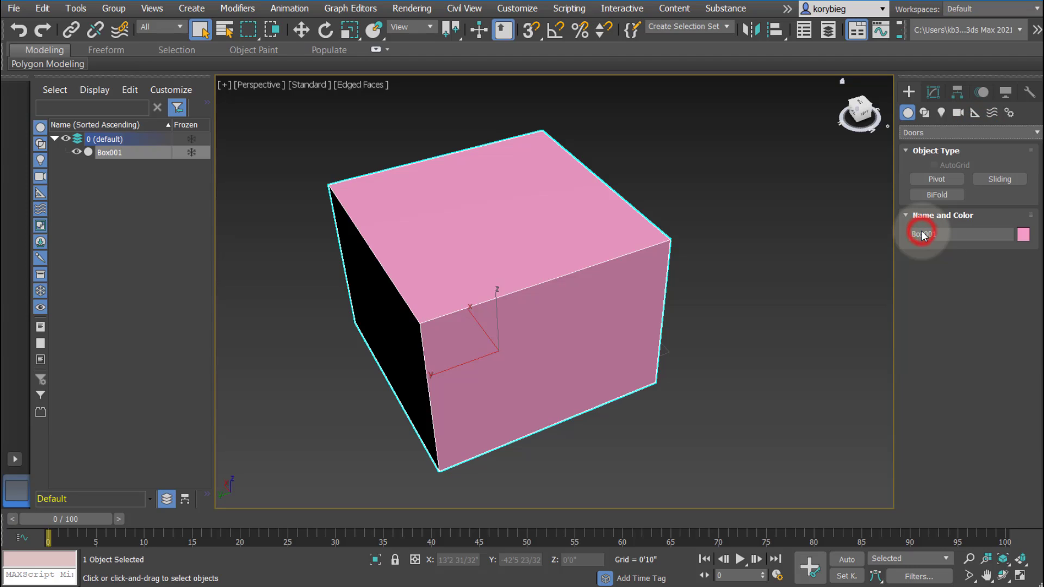
pyautogui.click(939, 132)
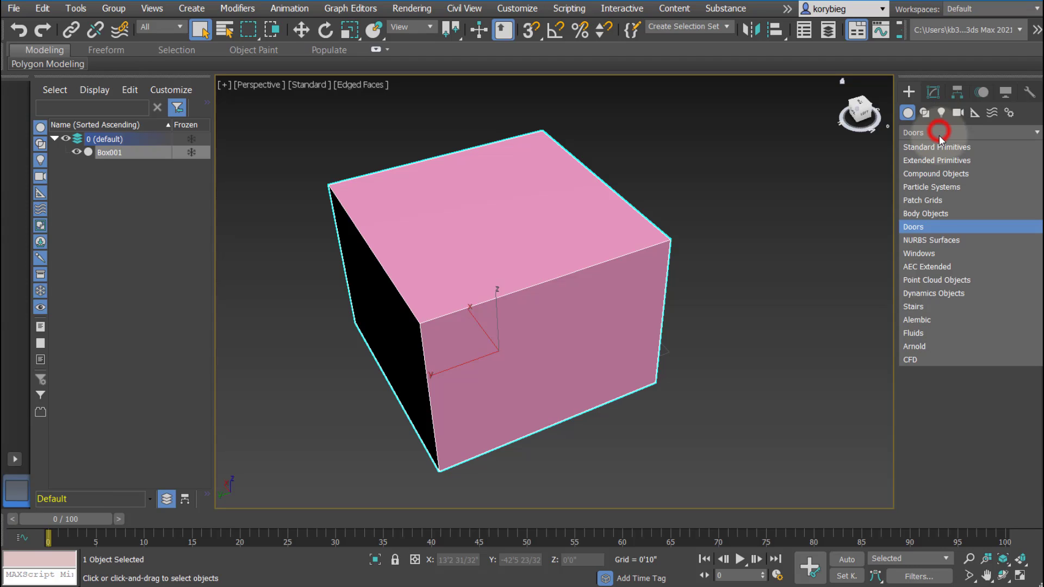
pyautogui.click(932, 268)
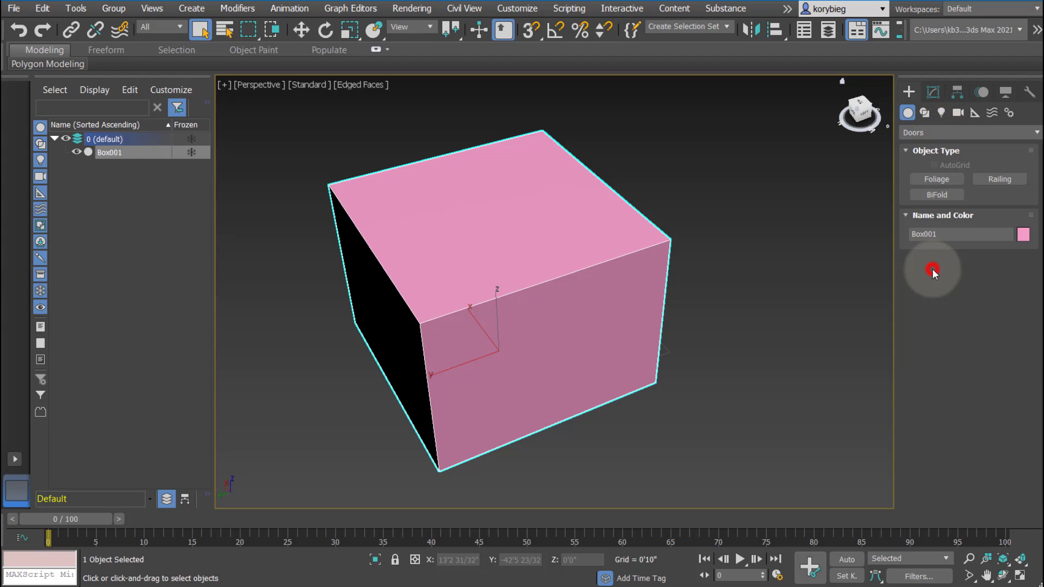
pyautogui.click(962, 132)
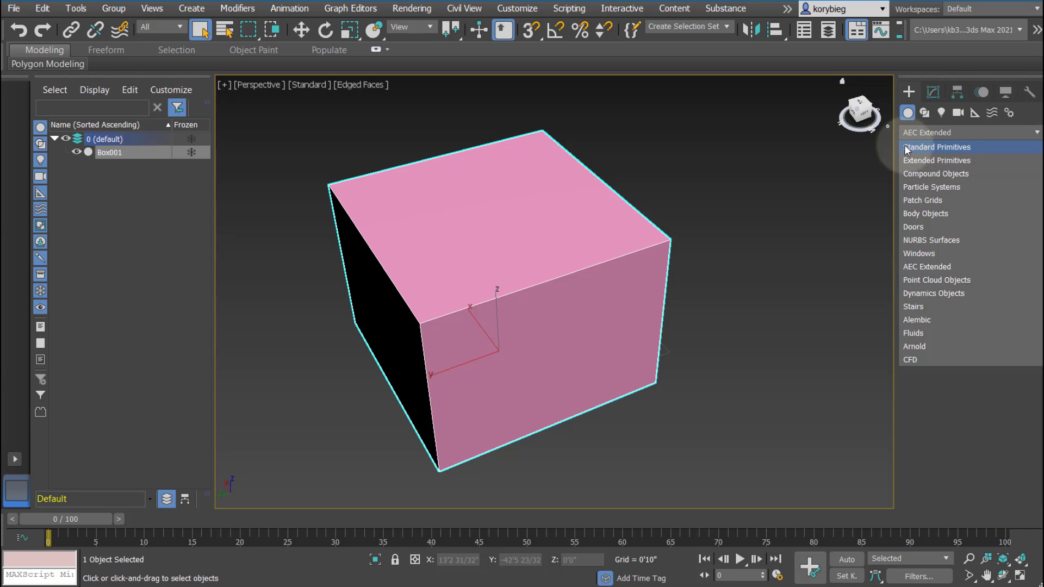
pyautogui.click(925, 160)
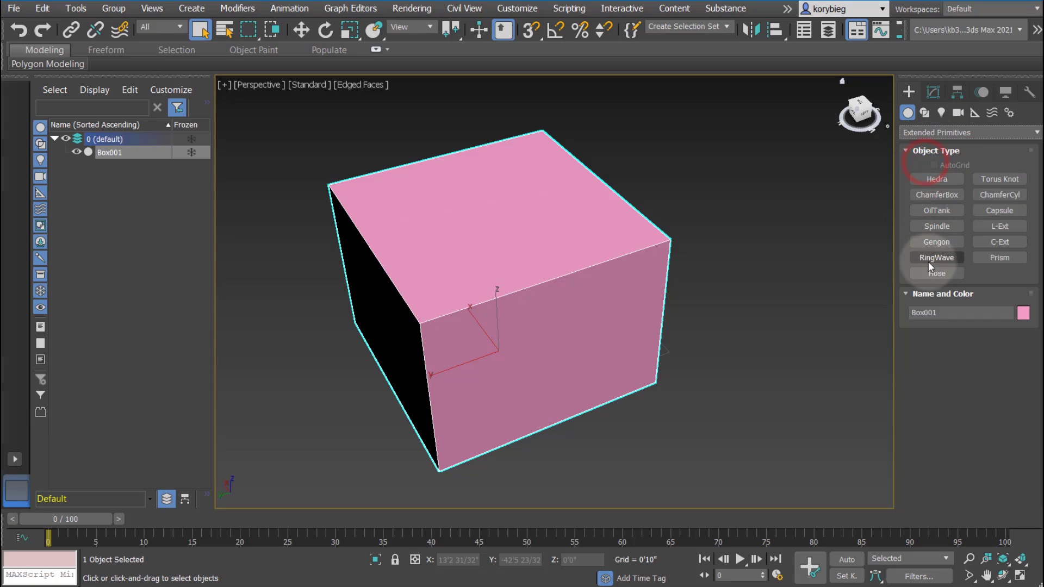
pyautogui.click(1013, 180)
pyautogui.click(942, 132)
pyautogui.click(937, 147)
pyautogui.click(937, 132)
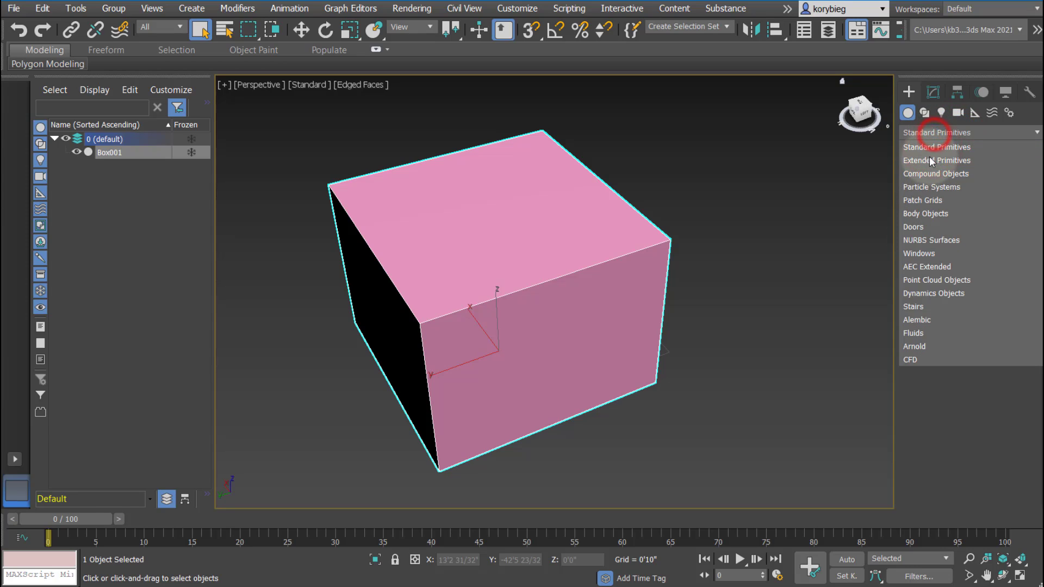
pyautogui.click(932, 147)
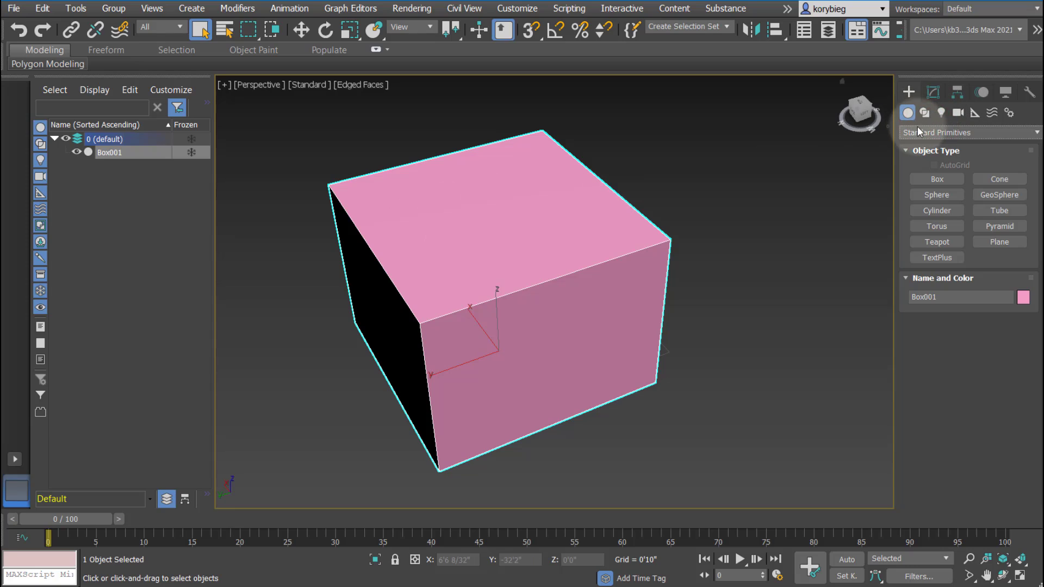
# - Draw a four-vertex Line spline in the Perspective viewport to the right of the box
pyautogui.click(924, 113)
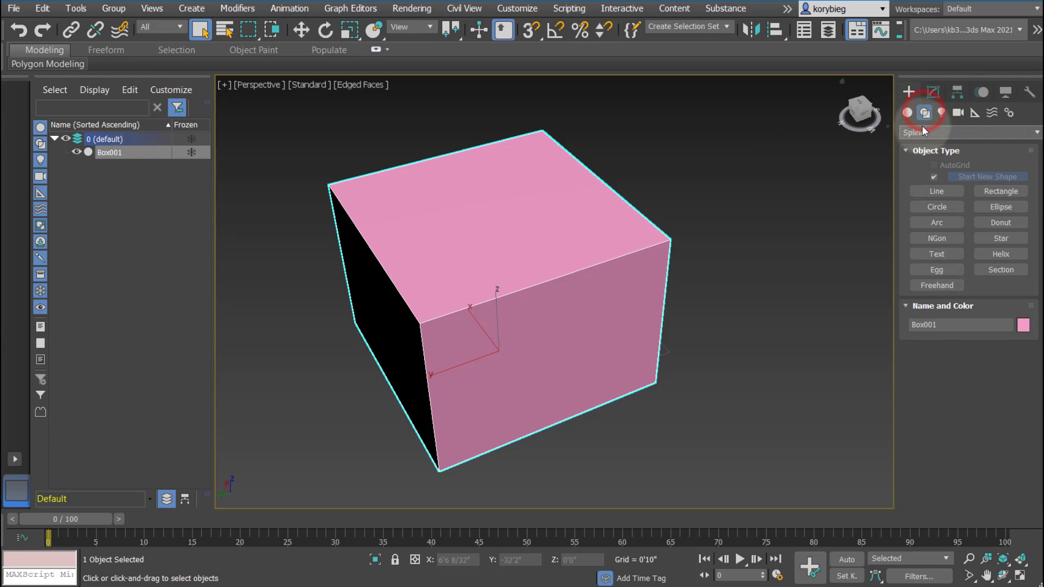
pyautogui.click(937, 191)
pyautogui.click(689, 212)
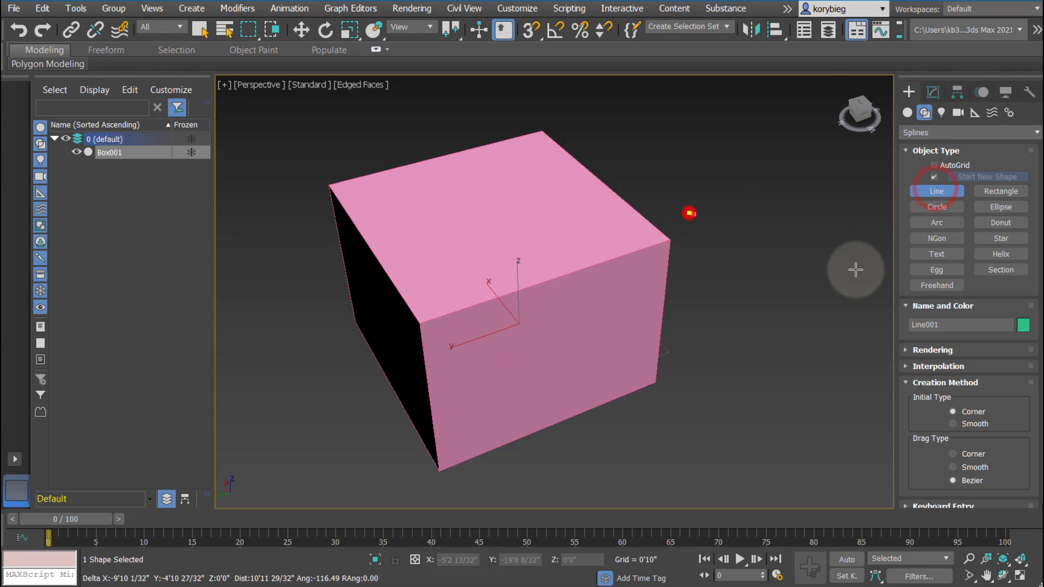
pyautogui.click(825, 265)
pyautogui.click(791, 414)
pyautogui.click(669, 442)
pyautogui.rightClick(669, 442)
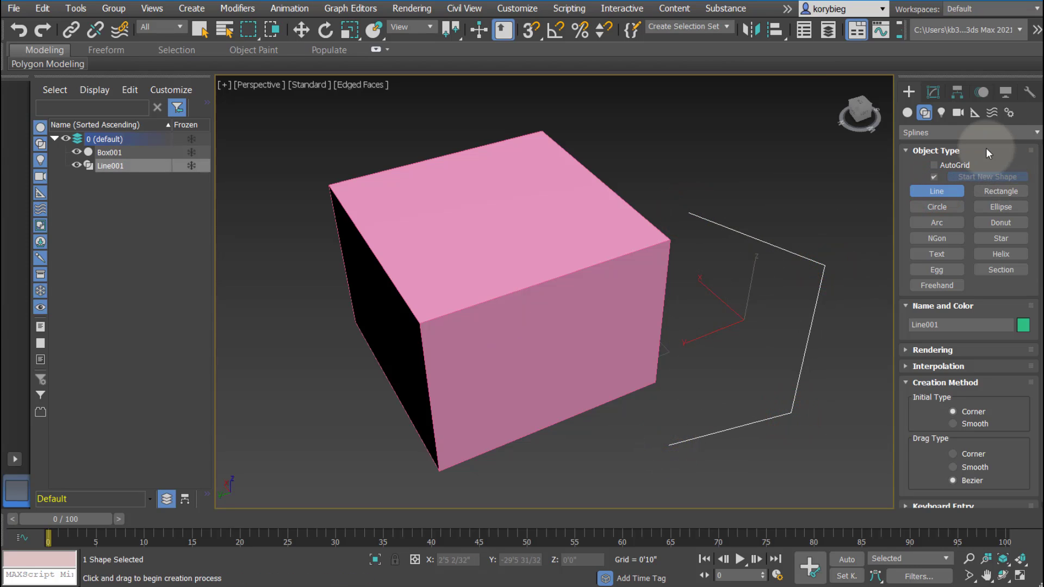
# - Look through the available Standard light types and the camera types
pyautogui.click(941, 112)
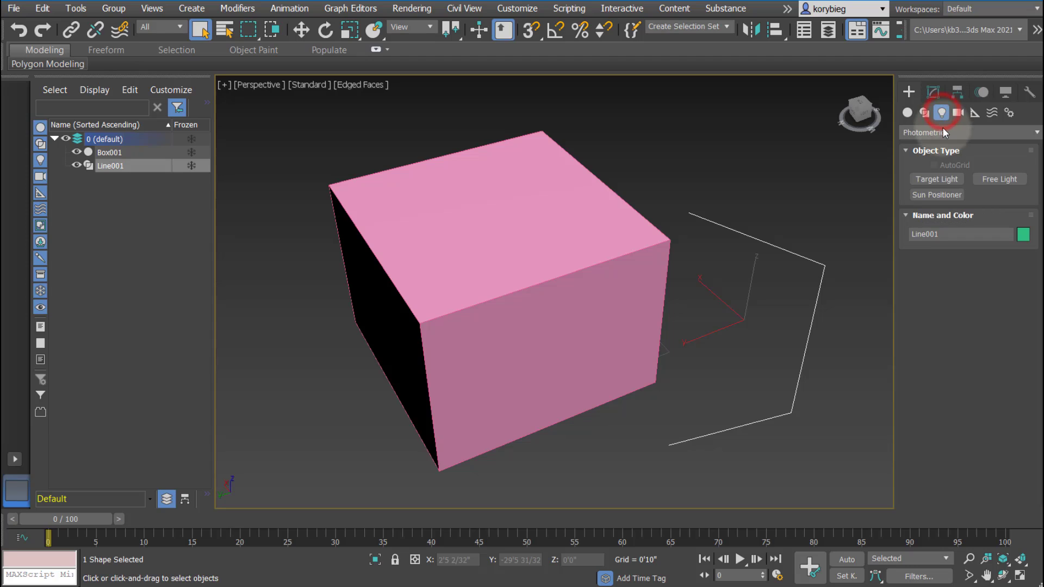
pyautogui.click(943, 132)
pyautogui.click(935, 161)
pyautogui.click(943, 132)
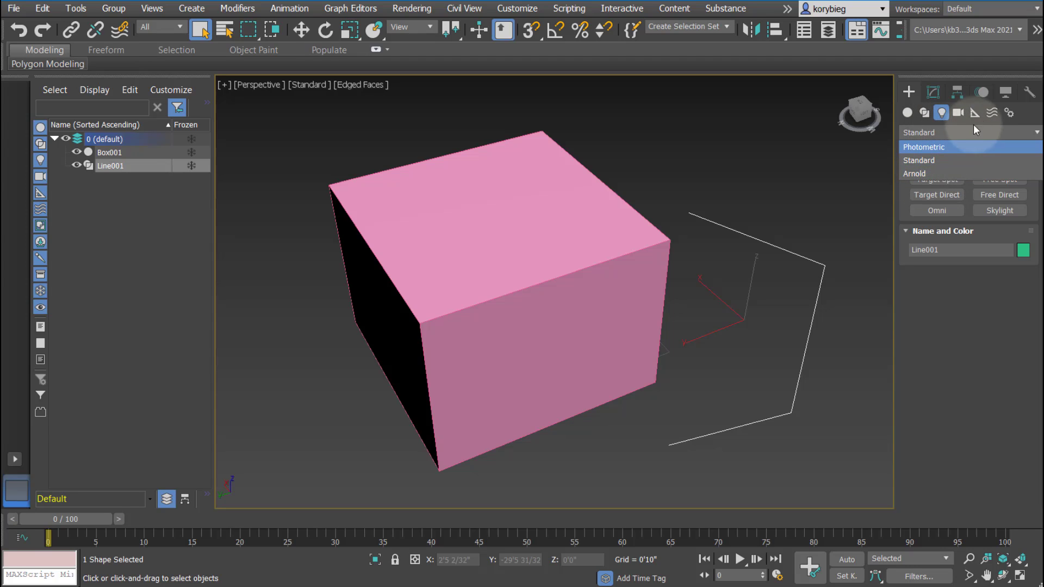
pyautogui.click(958, 113)
pyautogui.click(944, 133)
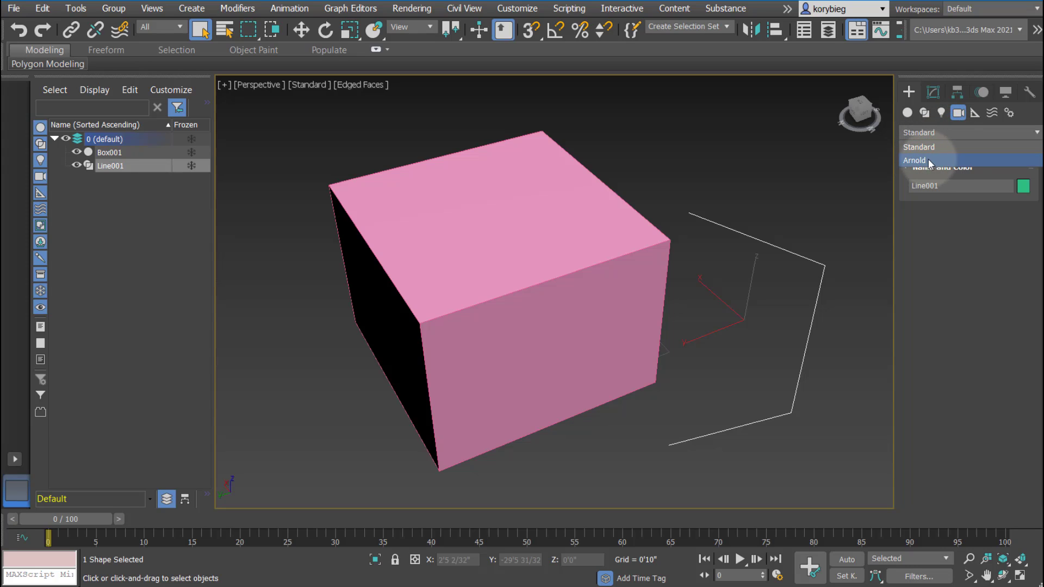
pyautogui.click(990, 116)
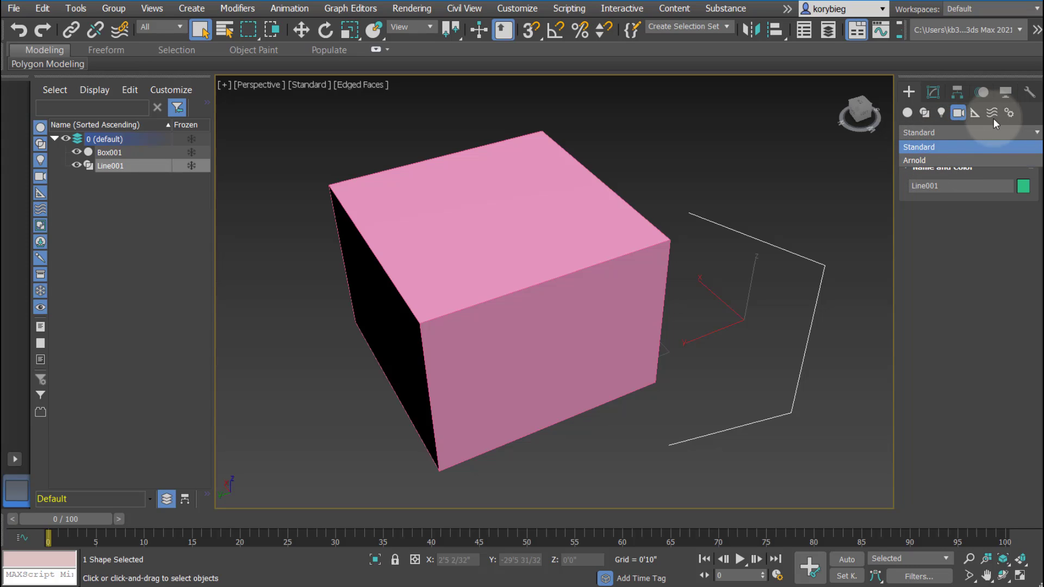
# - Switch between the Create and Modify panels to view Line001's modifier stack and settings
pyautogui.click(933, 92)
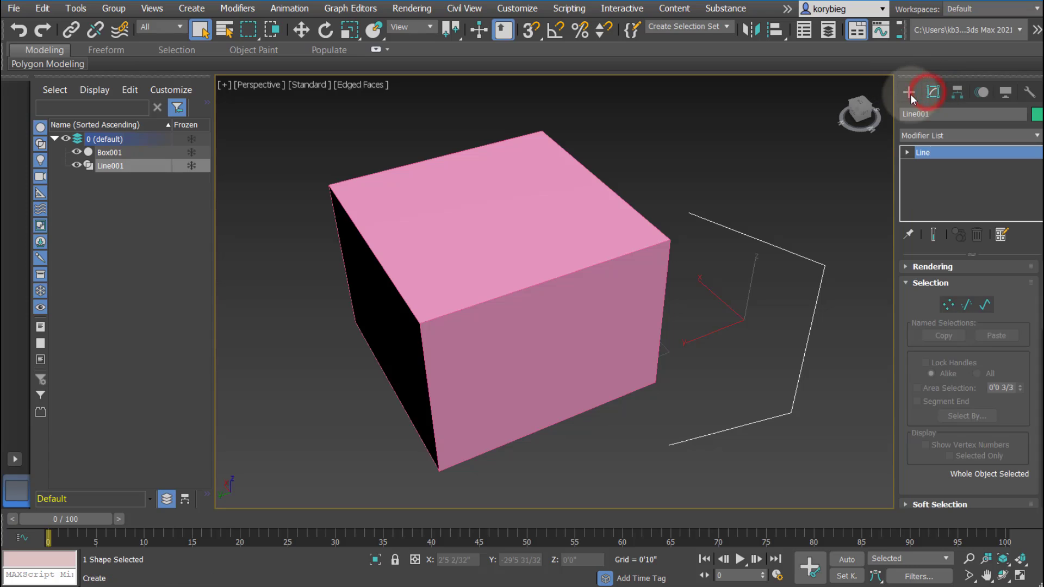
pyautogui.click(909, 94)
pyautogui.click(933, 93)
pyautogui.click(909, 93)
pyautogui.click(932, 92)
pyautogui.click(913, 91)
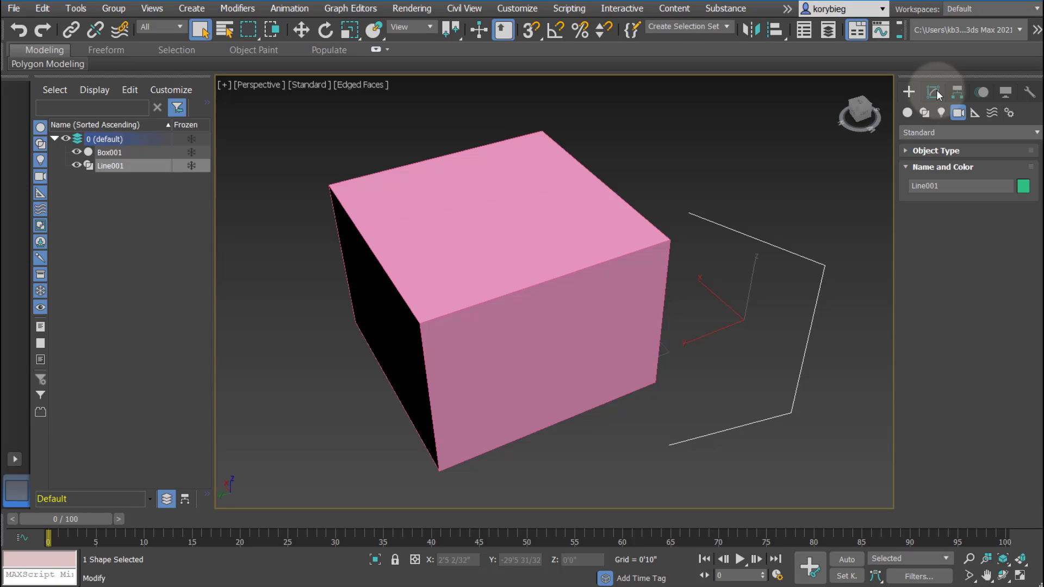
pyautogui.click(933, 92)
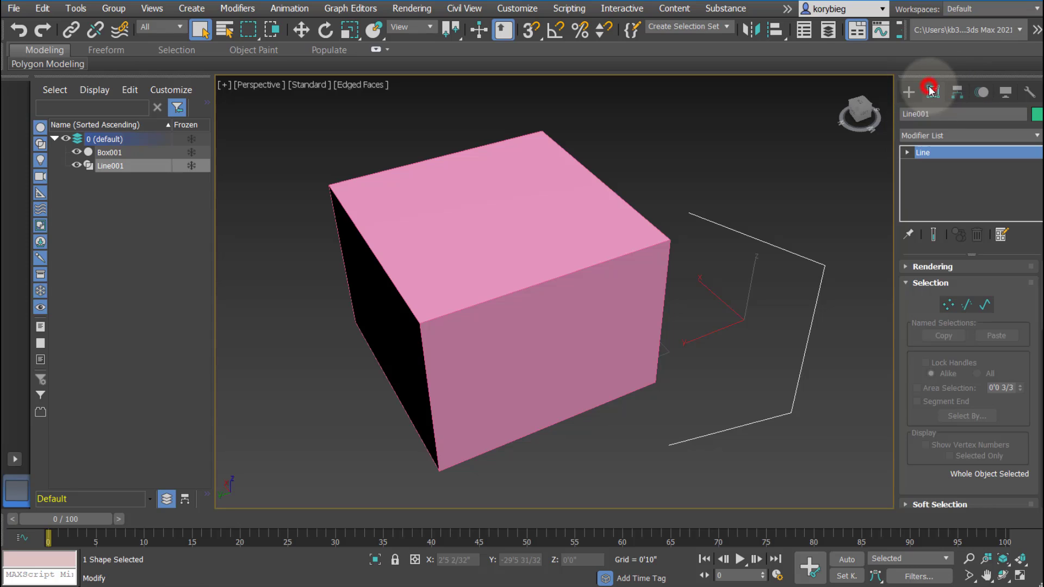
# - Select Box001 and drag its spinners to enlarge it, making it longer and taller
pyautogui.click(571, 255)
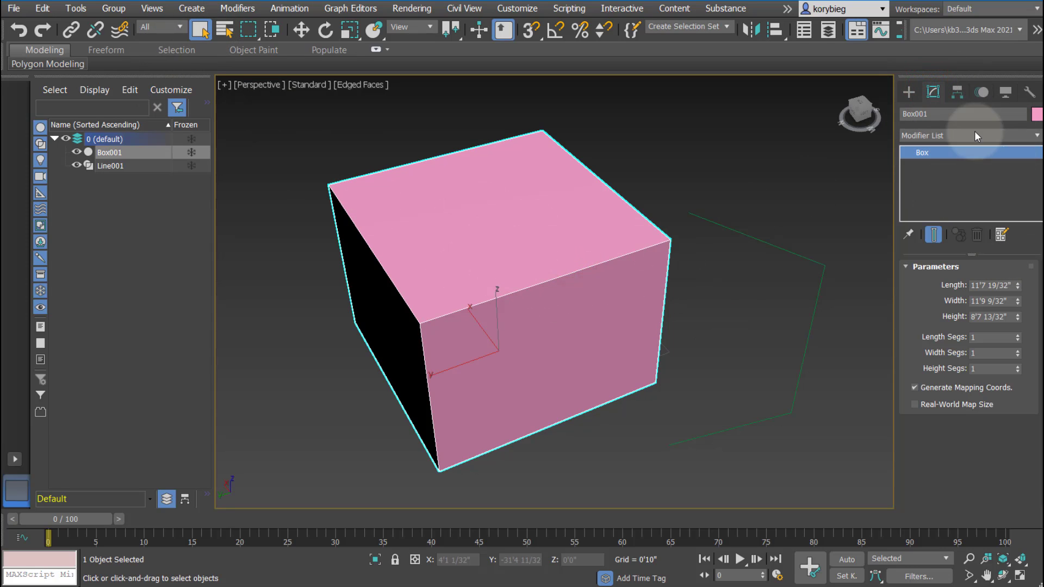
pyautogui.click(1035, 139)
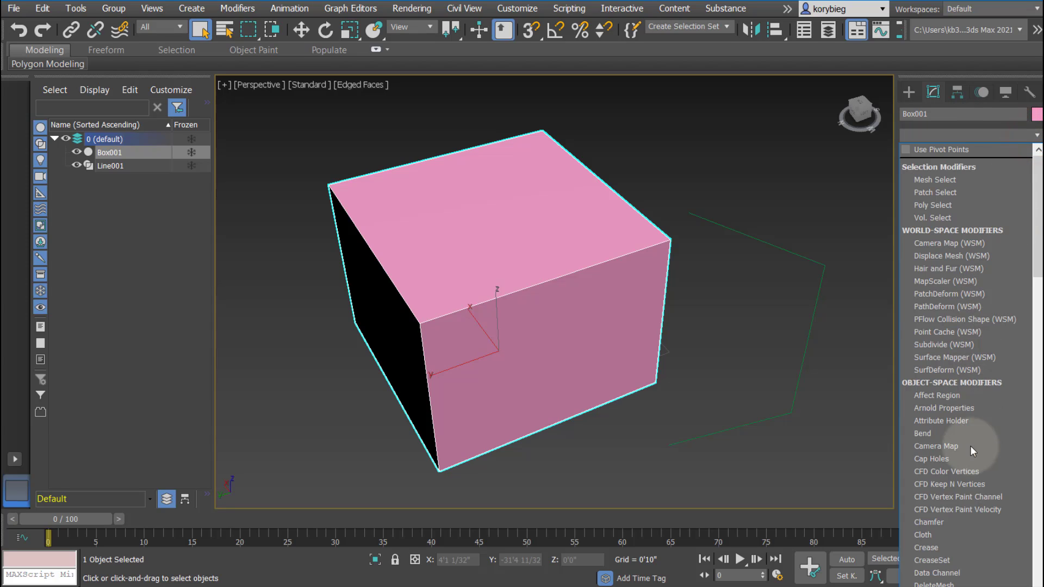
pyautogui.scroll(-2, 945, 375)
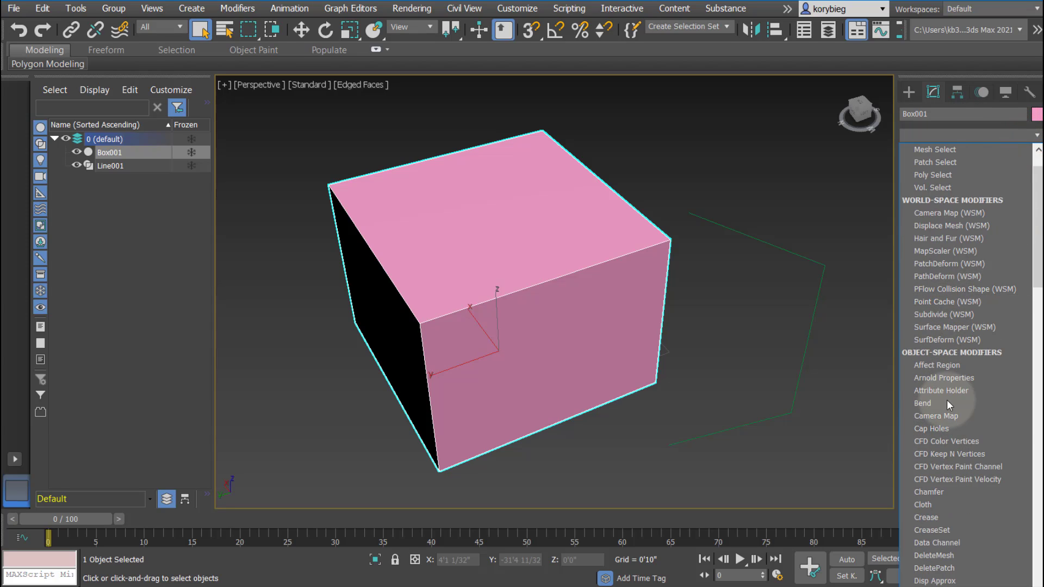
pyautogui.click(949, 134)
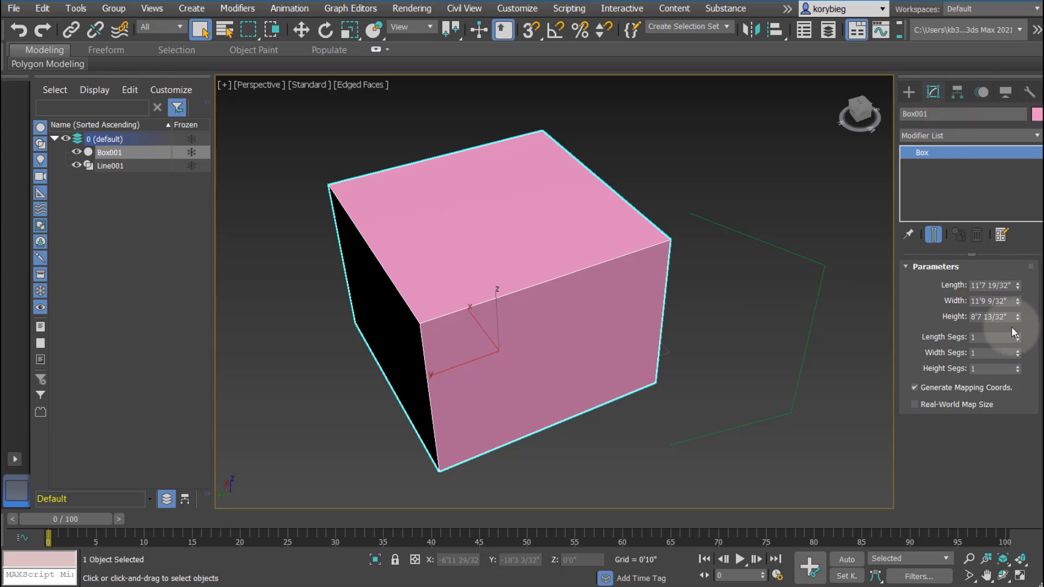
pyautogui.moveTo(1017, 286)
pyautogui.mouseDown()
pyautogui.moveTo(1017, 300)
pyautogui.moveTo(1009, 295)
pyautogui.mouseUp()
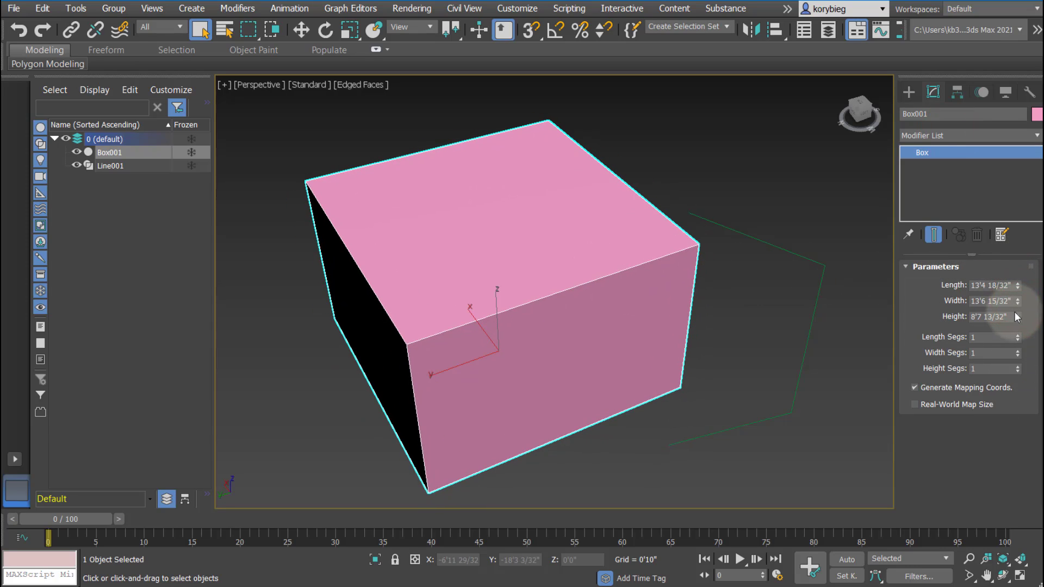
pyautogui.moveTo(1016, 318); pyautogui.dragTo(1014, 293)
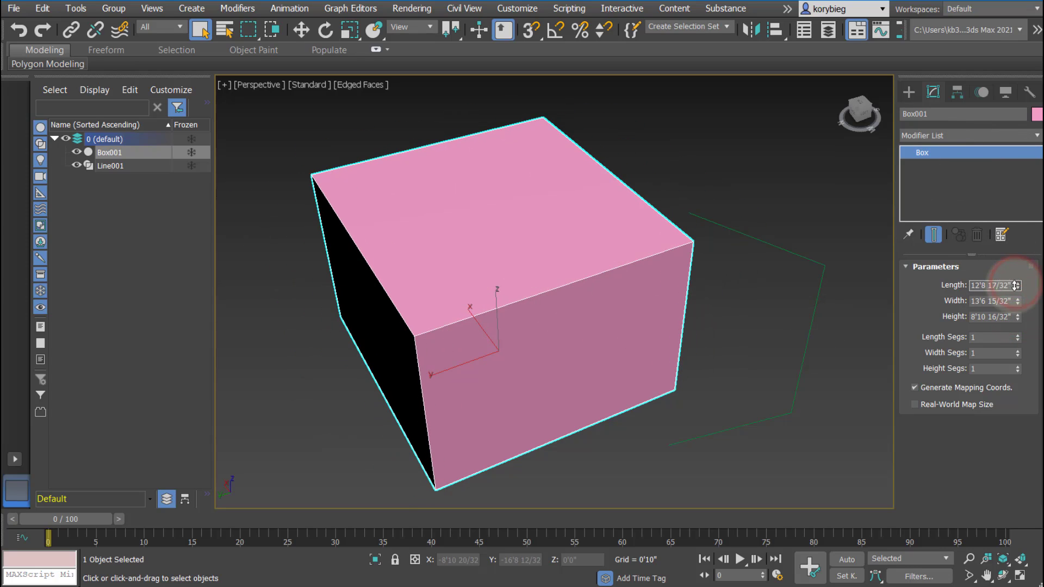
# - Set Box001's Length and Width to 20'0"
pyautogui.click(973, 286)
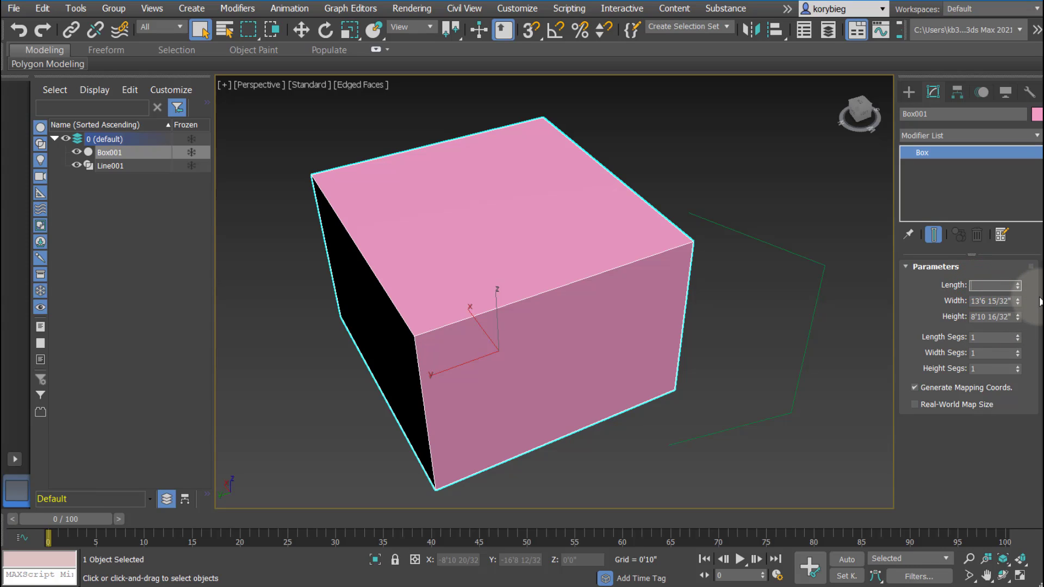
pyautogui.write('20')
pyautogui.press('Return')
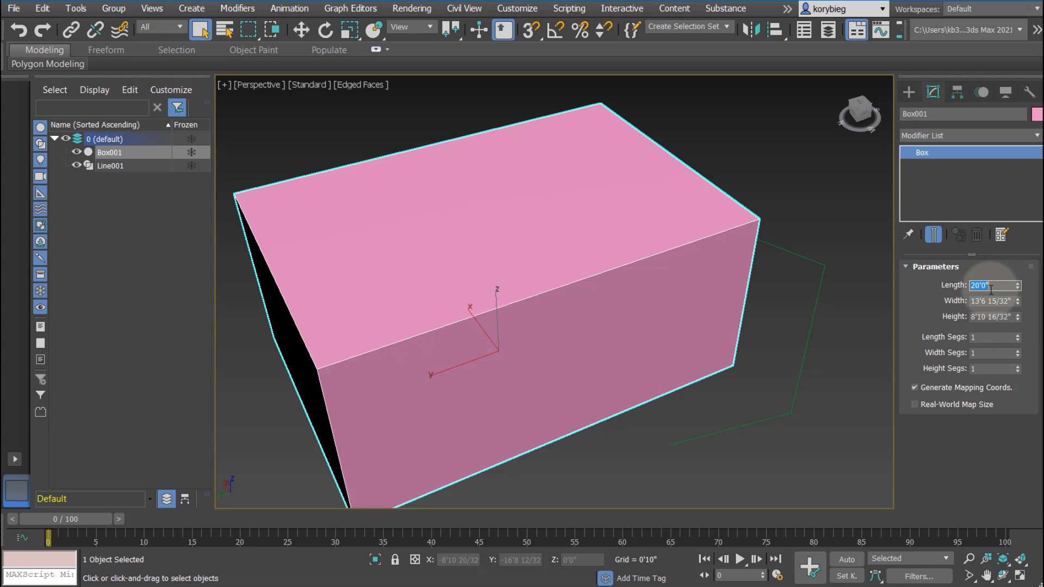
pyautogui.click(973, 301)
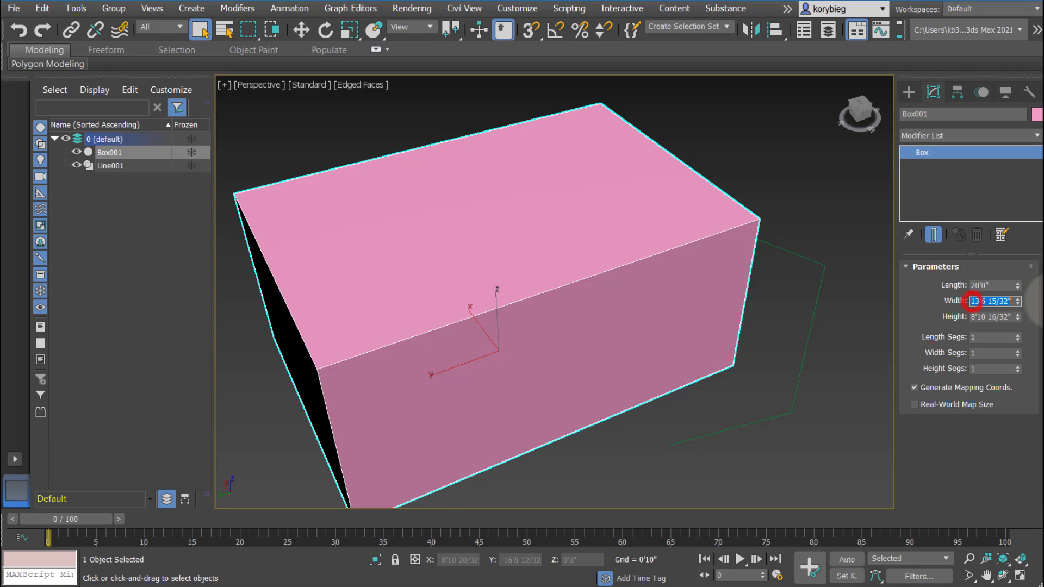
pyautogui.write('20')
pyautogui.press('Return')
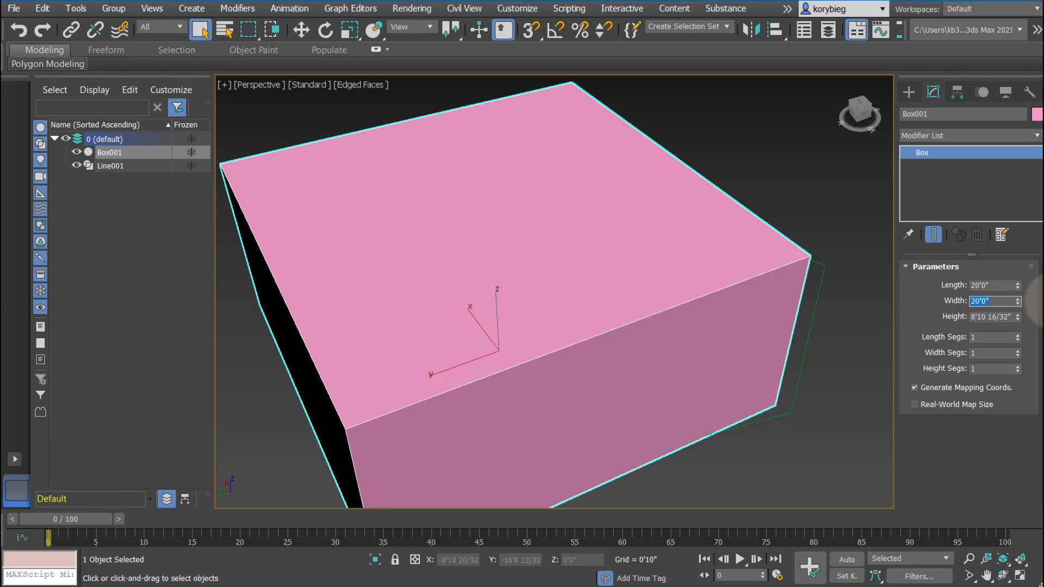
pyautogui.click(983, 323)
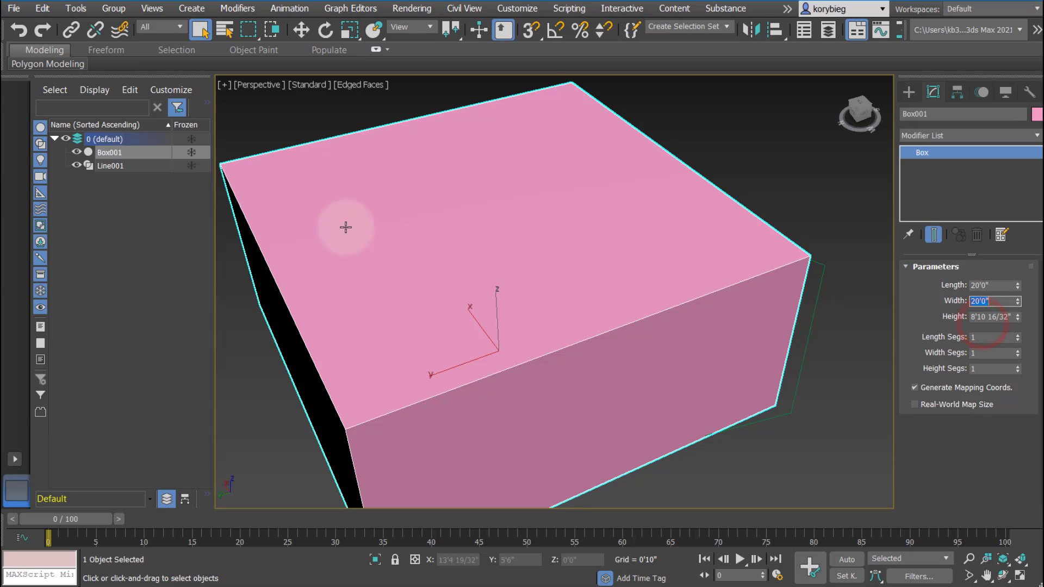
pyautogui.moveTo(346, 226); pyautogui.dragTo(365, 225, button='middle')
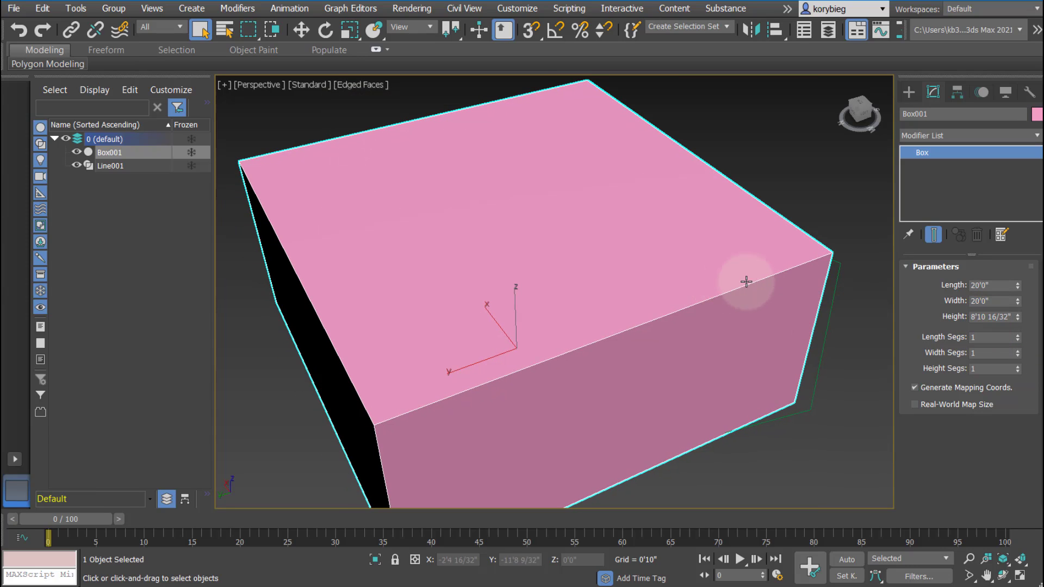
# - Give the box 8 length, 4 width and 4 height segments
pyautogui.click(1018, 335)
pyautogui.click(1017, 335)
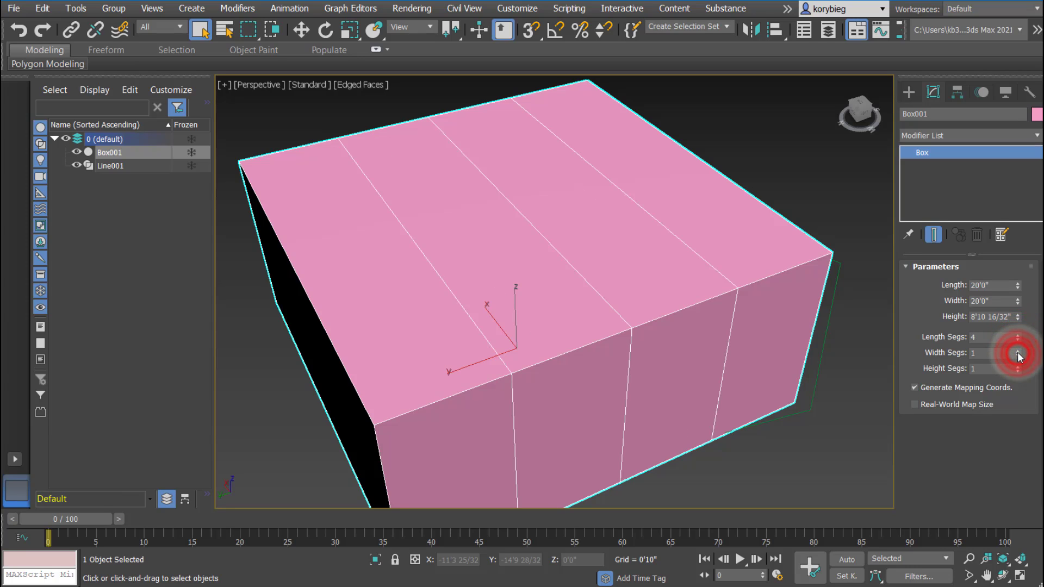
pyautogui.click(1018, 367)
pyautogui.click(1018, 366)
pyautogui.click(1018, 367)
pyautogui.click(1018, 335)
pyautogui.click(1018, 335)
pyautogui.click(1018, 335)
pyautogui.click(1018, 336)
pyautogui.click(1018, 351)
pyautogui.click(1017, 352)
pyautogui.click(1017, 352)
pyautogui.moveTo(582, 305); pyautogui.dragTo(583, 279, button='middle')
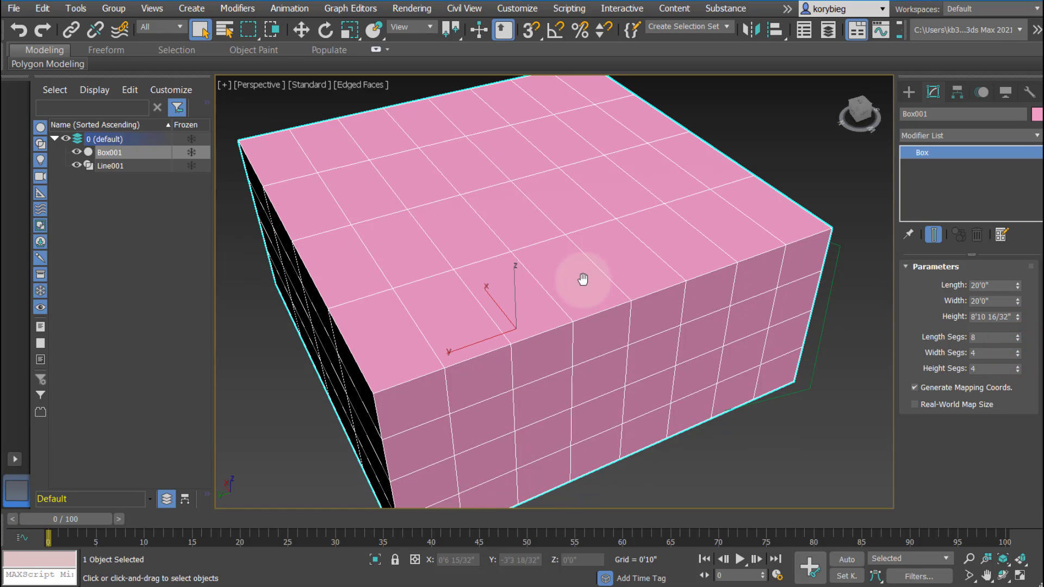
pyautogui.scroll(-6, 512, 338)
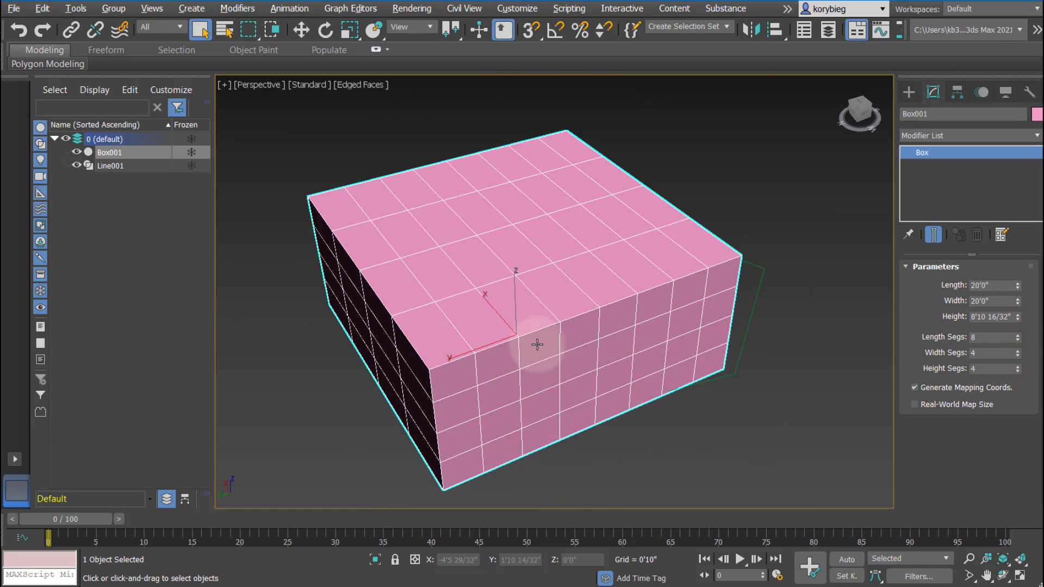
pyautogui.keyDown('alt'); pyautogui.moveTo(575, 310); pyautogui.dragTo(593, 326, button='middle'); pyautogui.keyUp('alt')
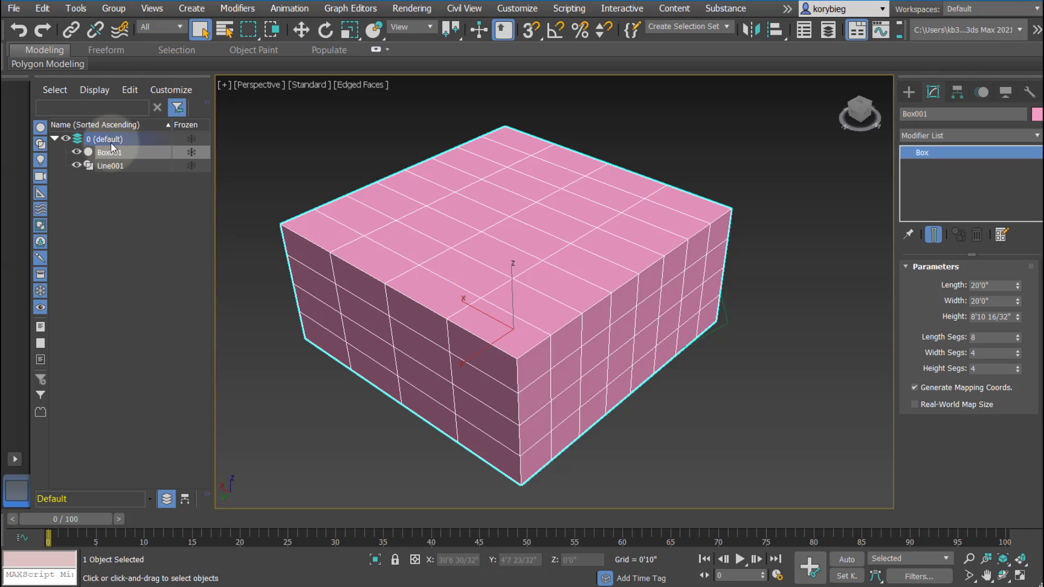
# - Expand the Scene Explorer's extra toolbar tools with the » button
pyautogui.click(203, 109)
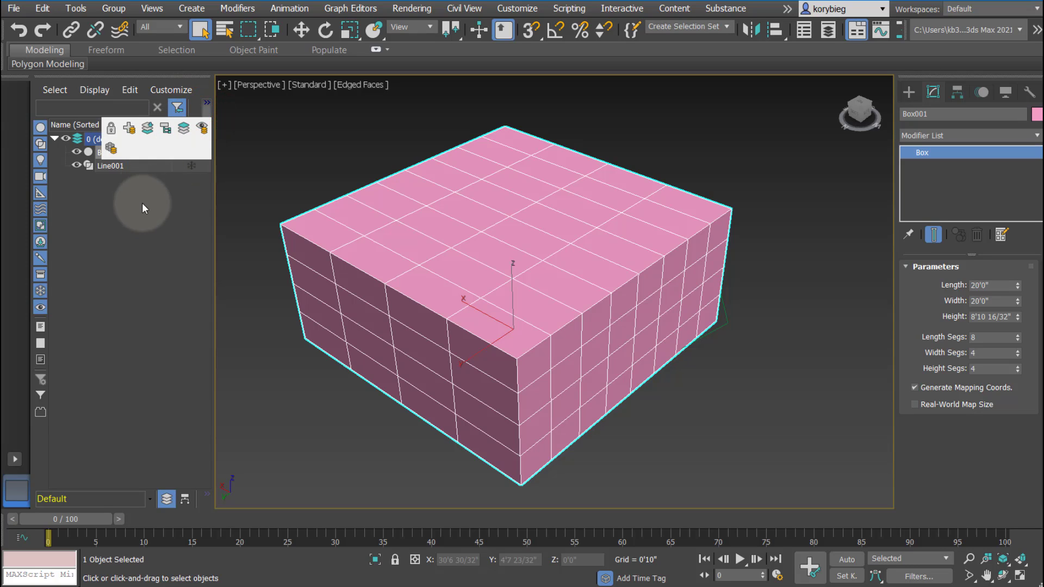
# - Deselect the box, sort Scene Explorer by hierarchy, and scrub the timeline back to frame 0
pyautogui.click(162, 230)
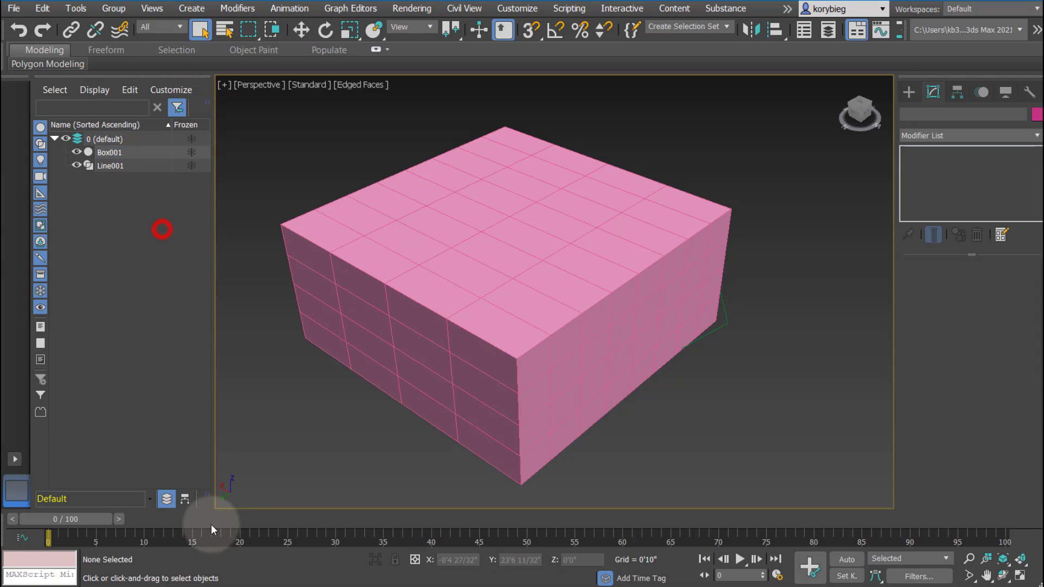
pyautogui.click(185, 500)
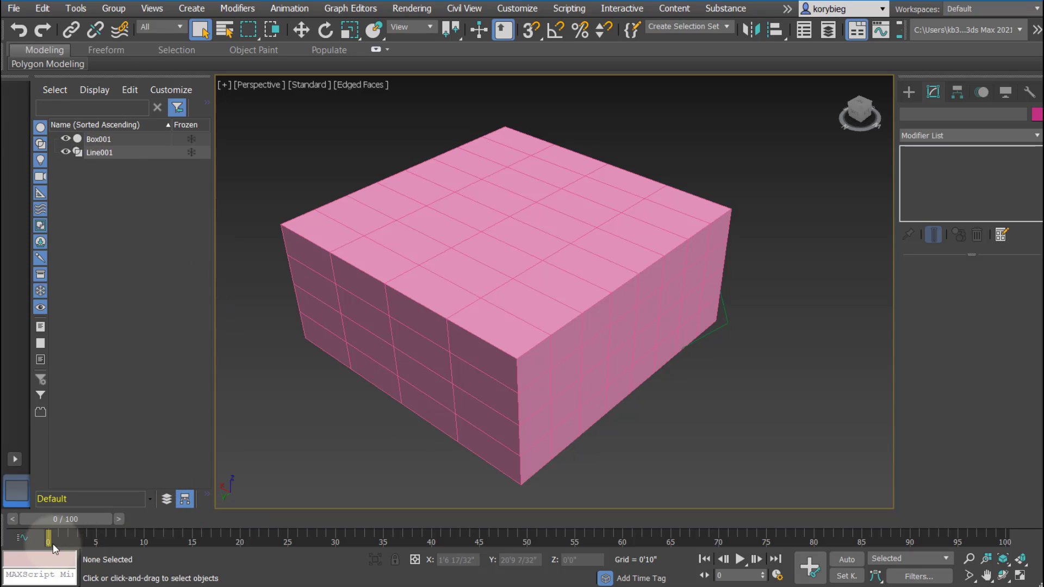
pyautogui.moveTo(83, 520); pyautogui.dragTo(103, 523)
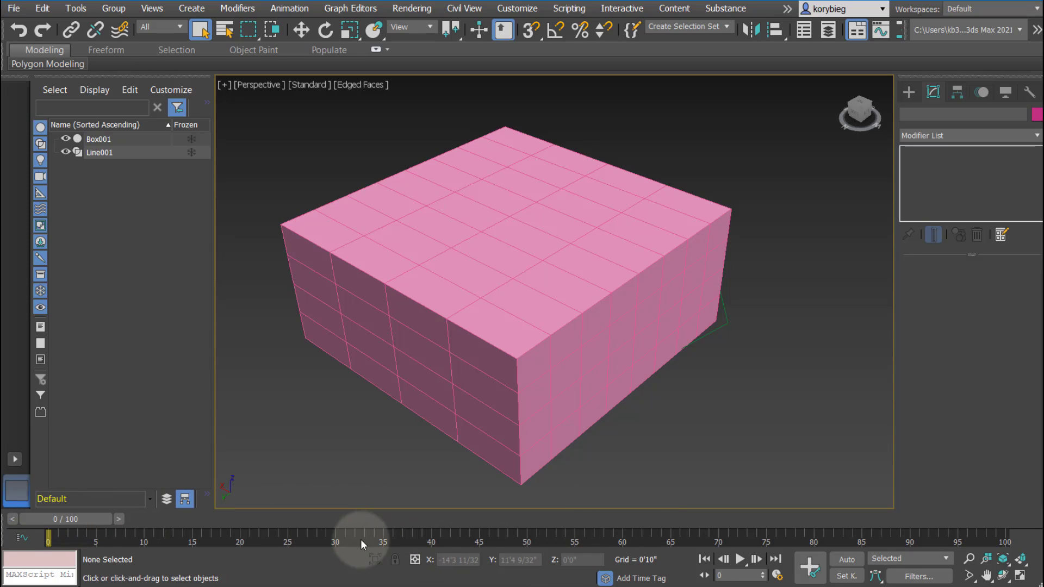